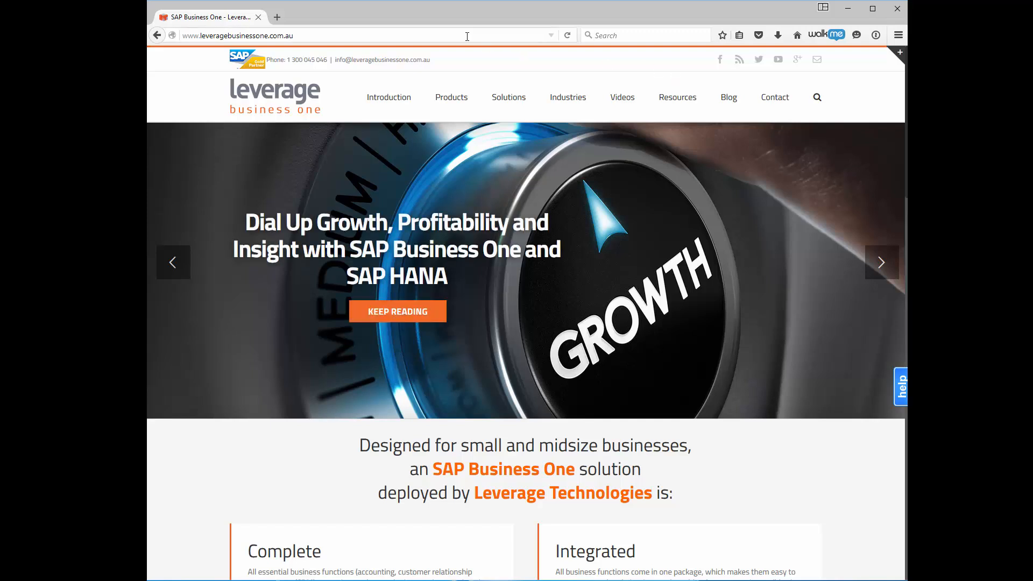
Open the sboweb dispatcher address in Firefox and leave the logged-out page for the log-on screen.
click(467, 36)
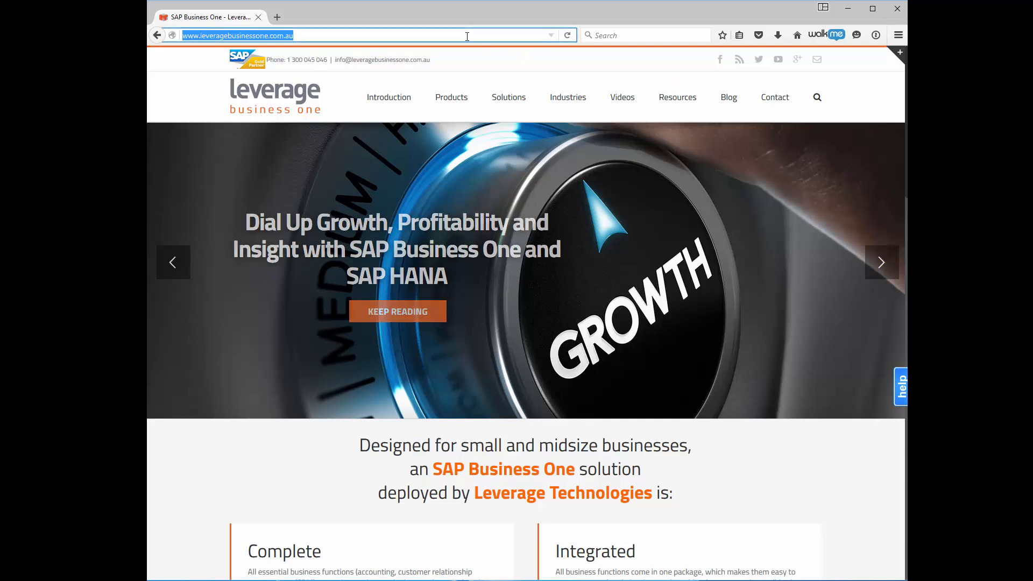
text(https)
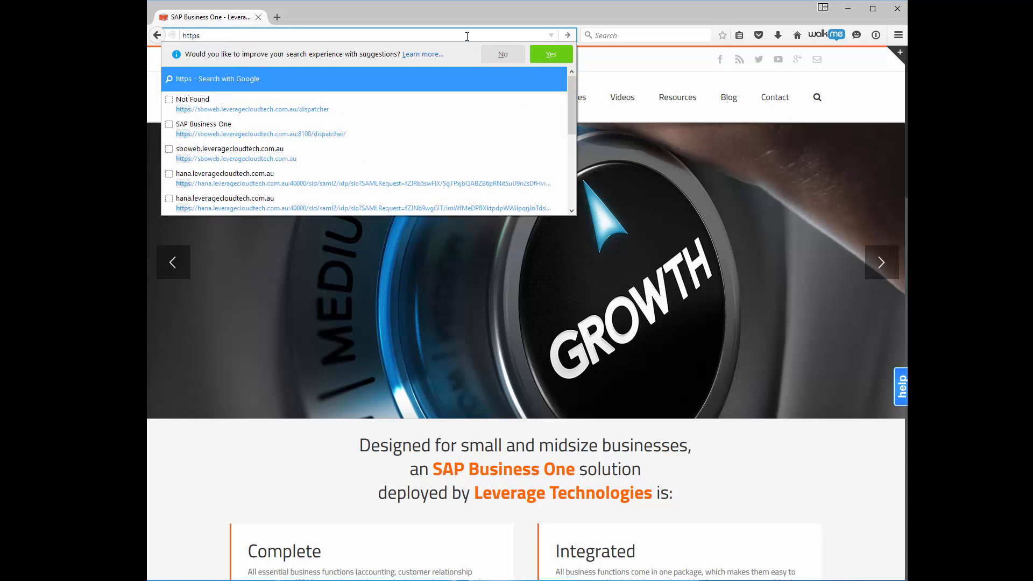
text(://)
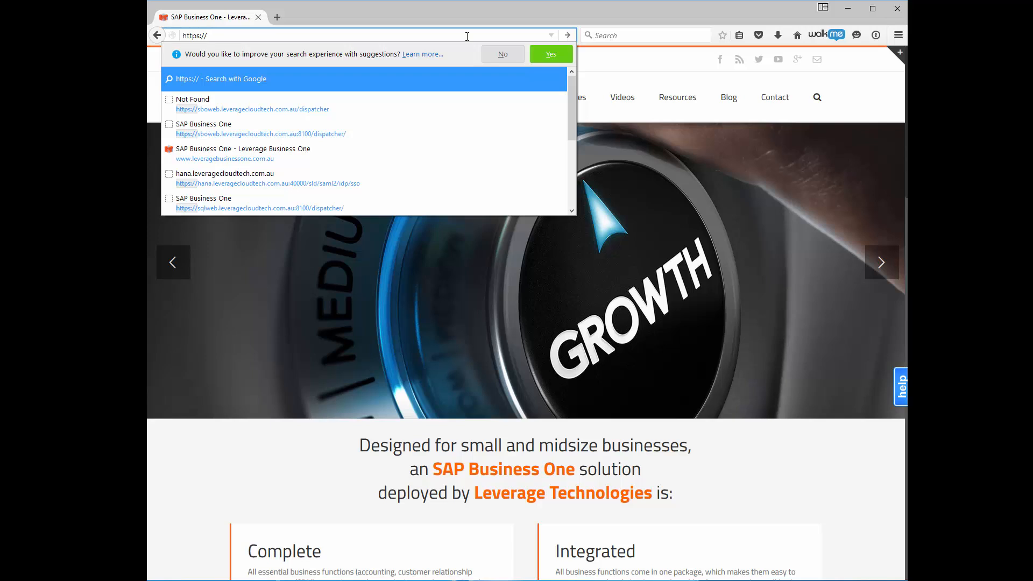
click(324, 108)
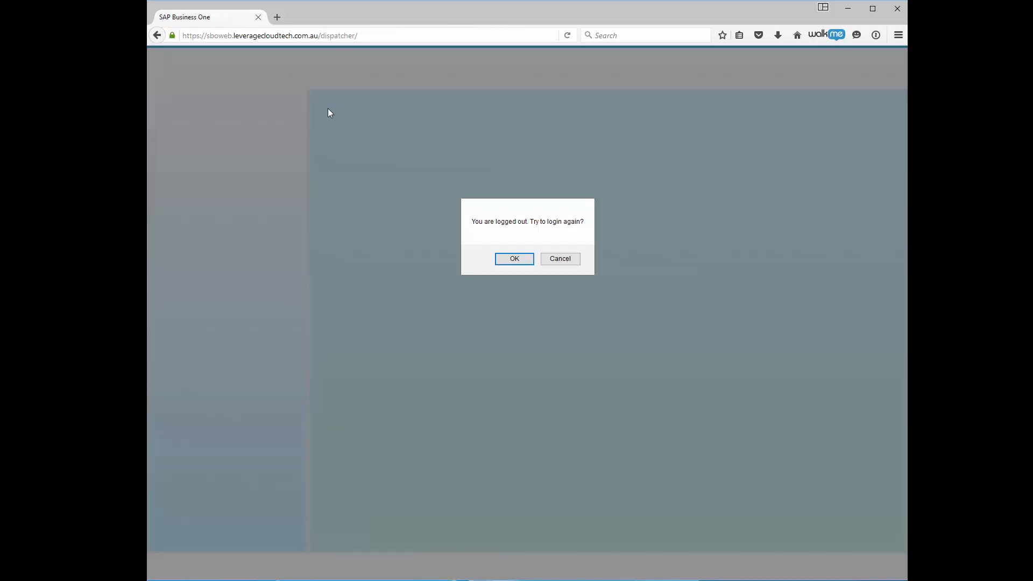
click(517, 261)
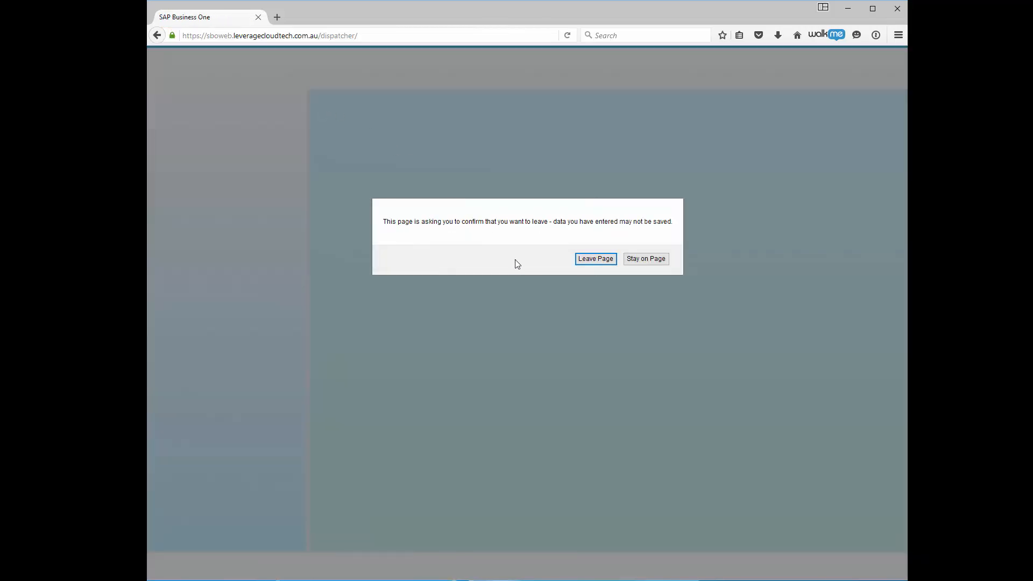
click(594, 260)
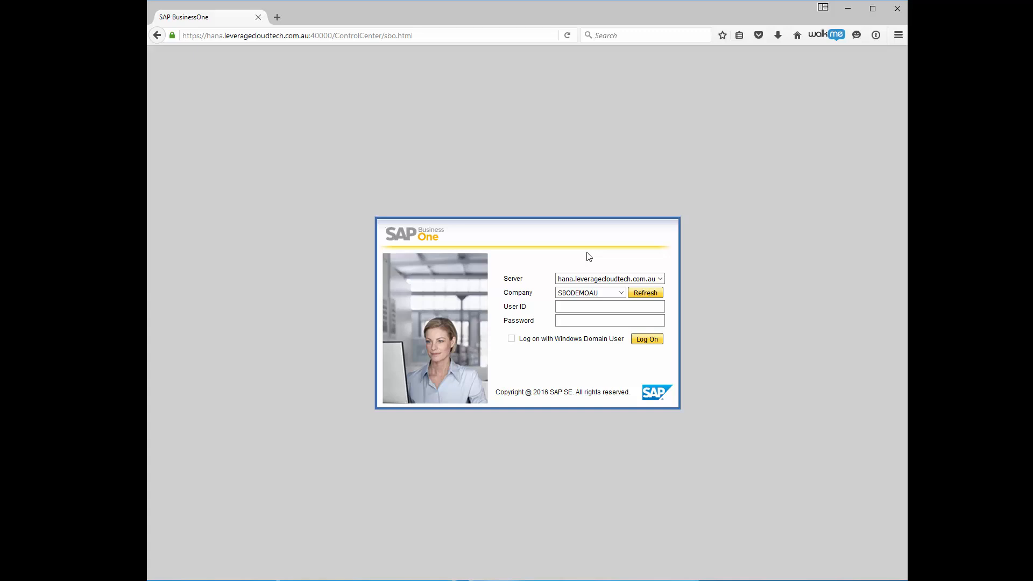
Log on to the SBODEMOAU company with the user ID and account password.
click(603, 309)
key(Tab)
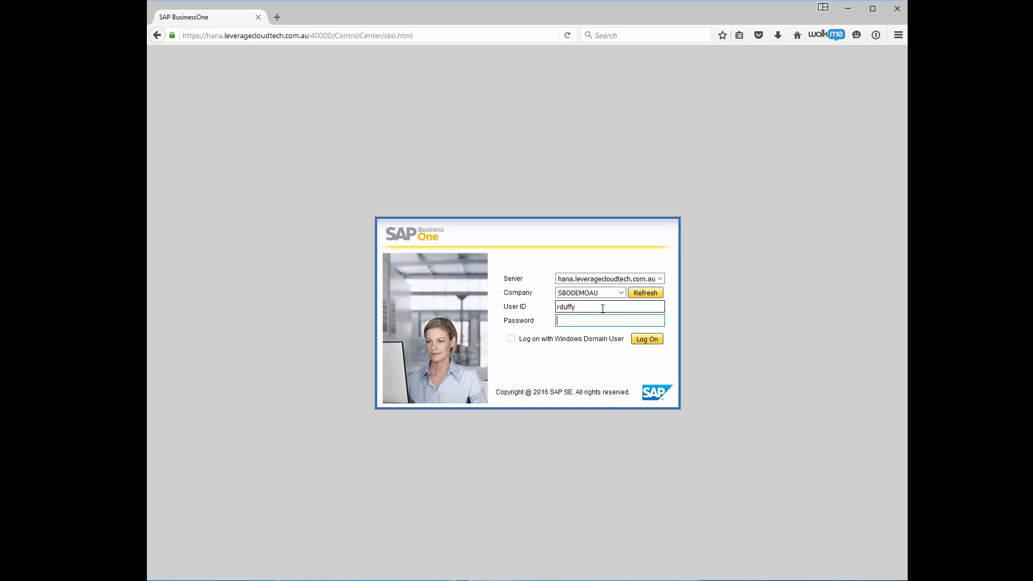
text(••••••••••)
click(640, 340)
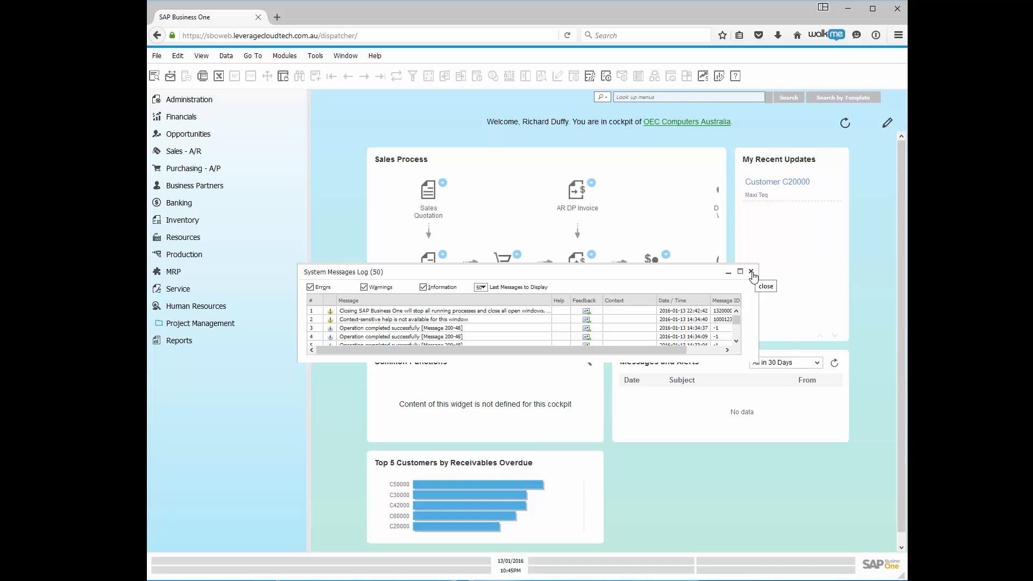
Close the system messages log and verify Enable Project Management on Company Details' Basic Initialization tab.
click(752, 273)
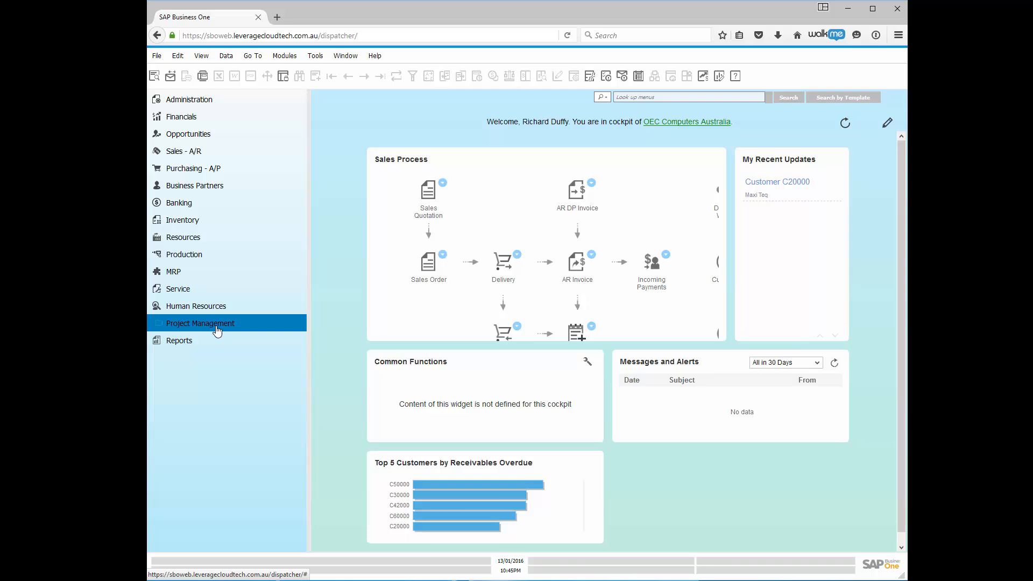
click(207, 100)
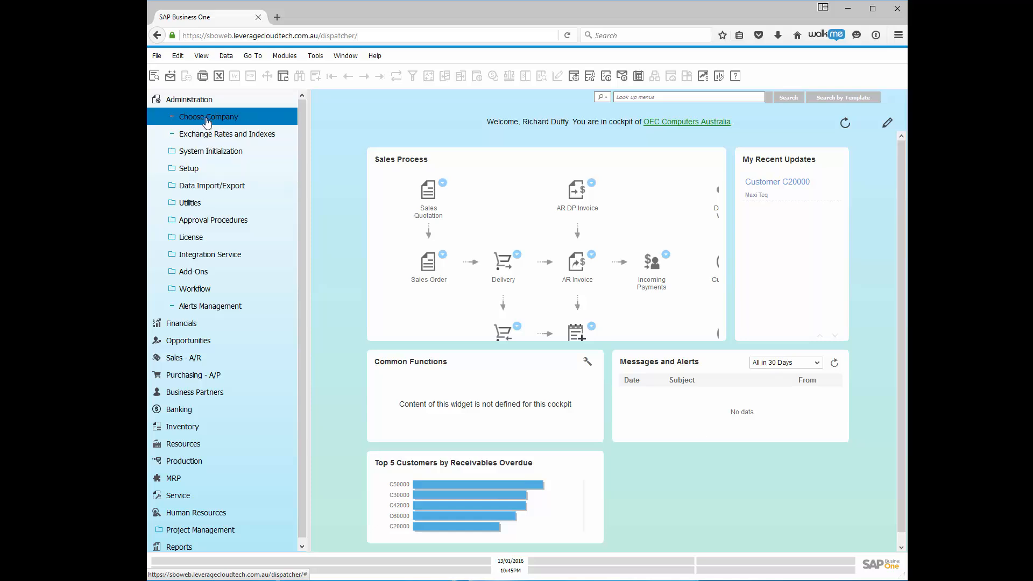
click(203, 153)
click(214, 170)
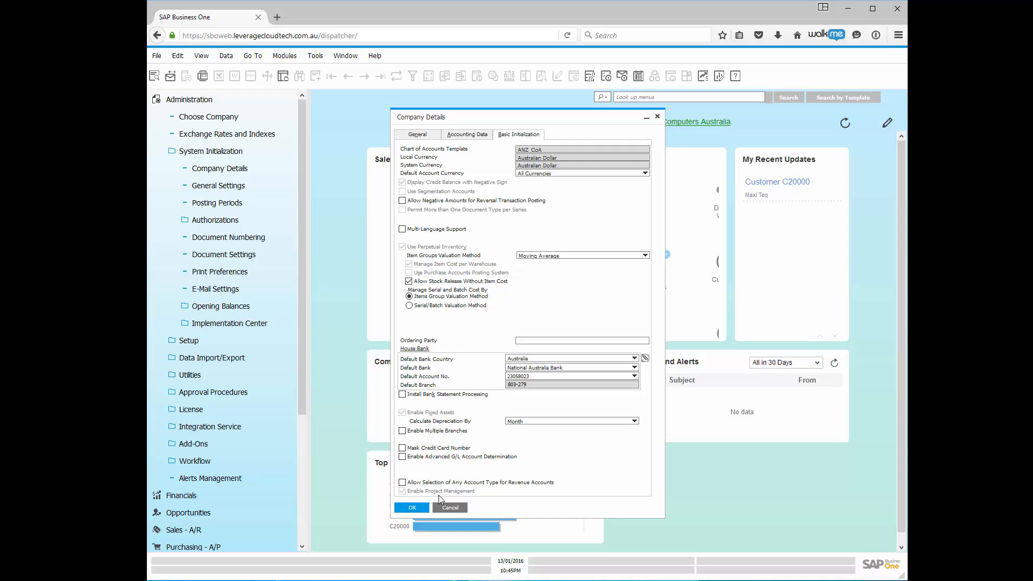
click(407, 509)
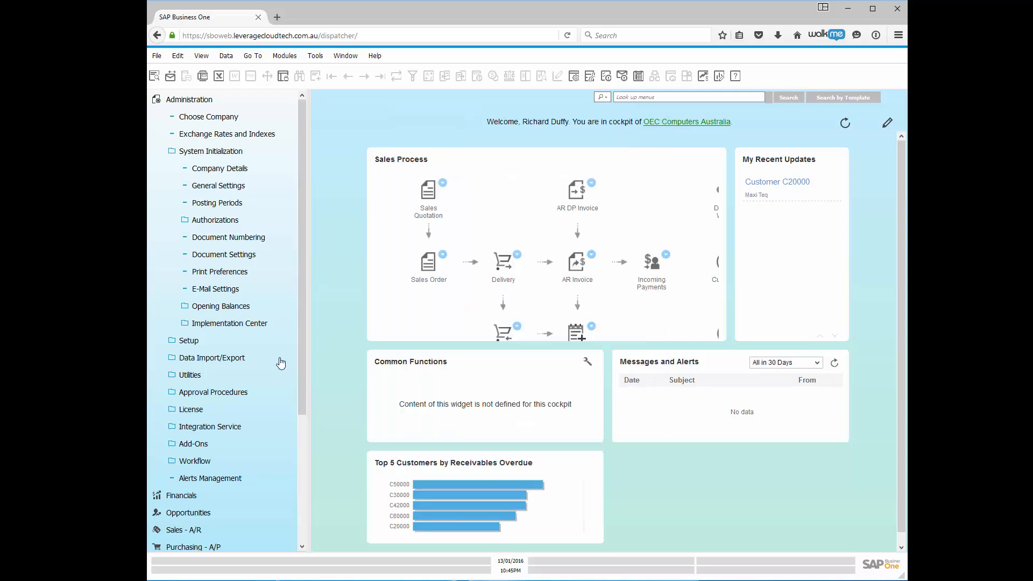
Open a blank Project form from Project Management, defaulting to project no. 2 with status Started.
click(206, 106)
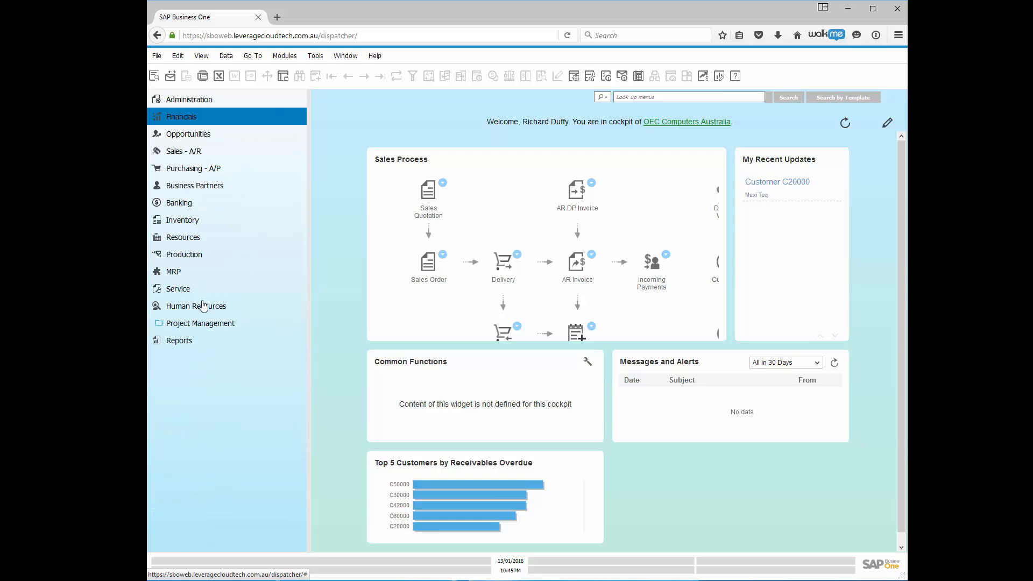
click(210, 330)
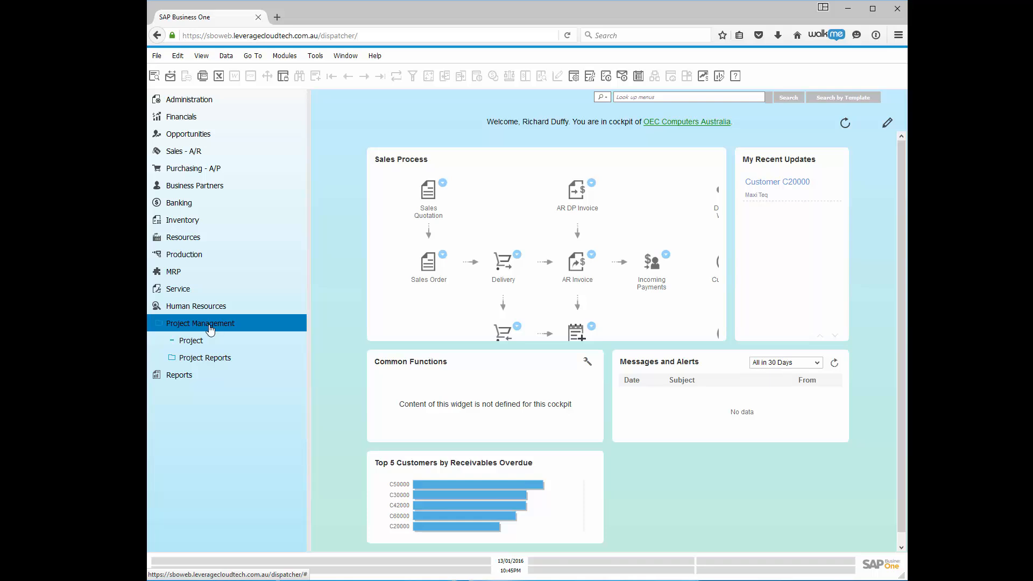
click(205, 344)
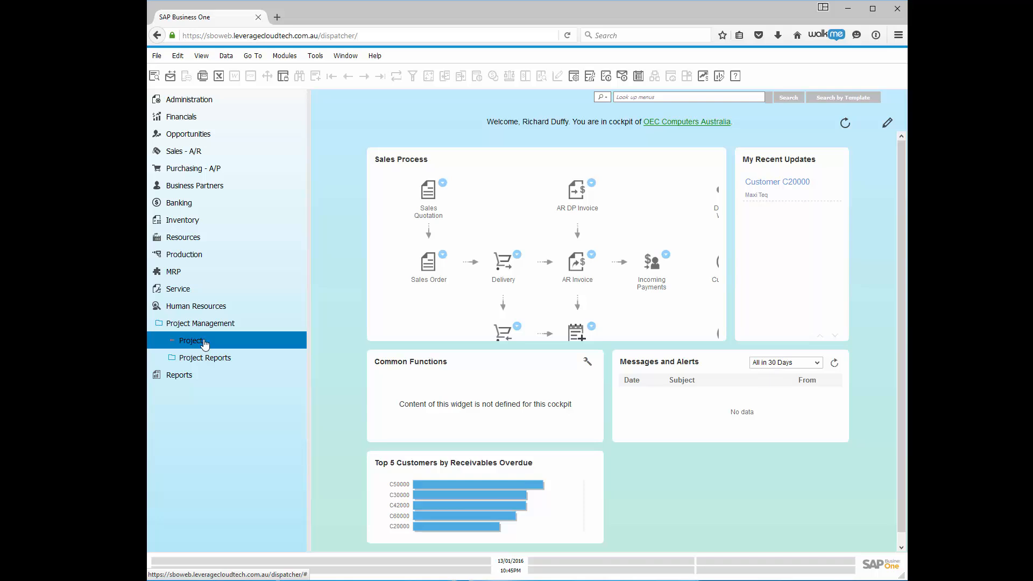
click(204, 343)
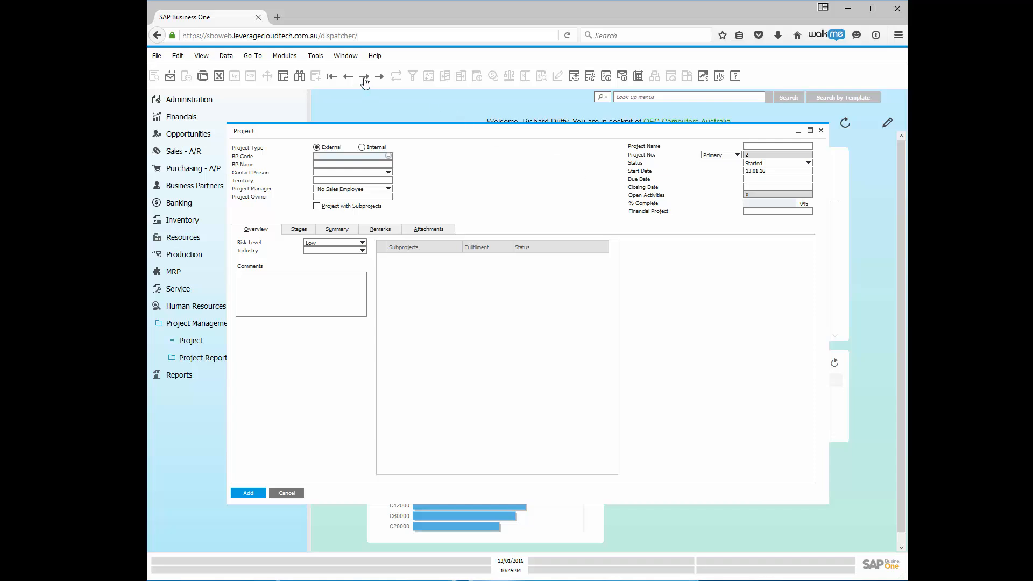
Load existing project no. 1, 'SAP Business One 9.2 Implementation', keeping its current project manager.
click(333, 78)
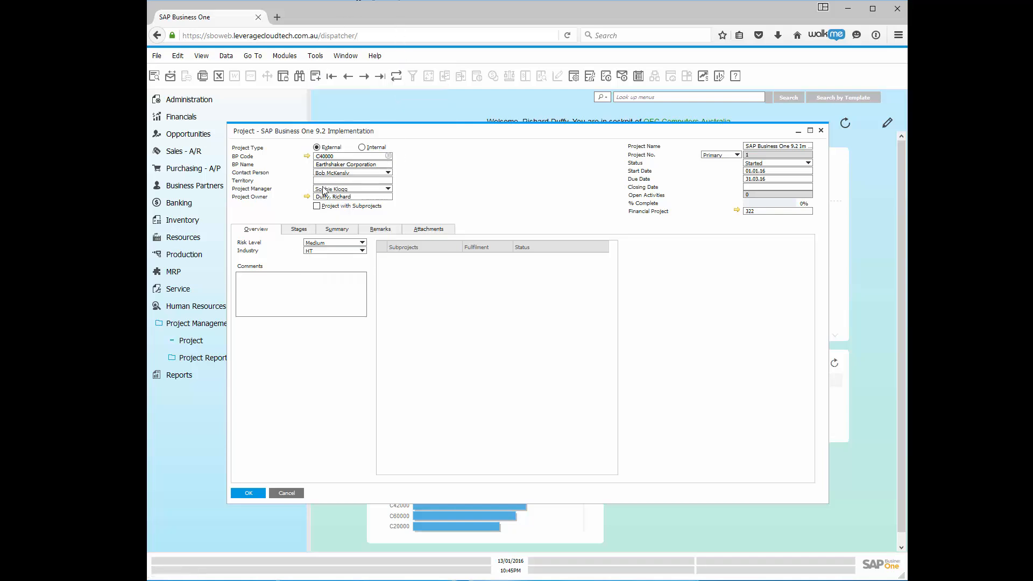
click(388, 189)
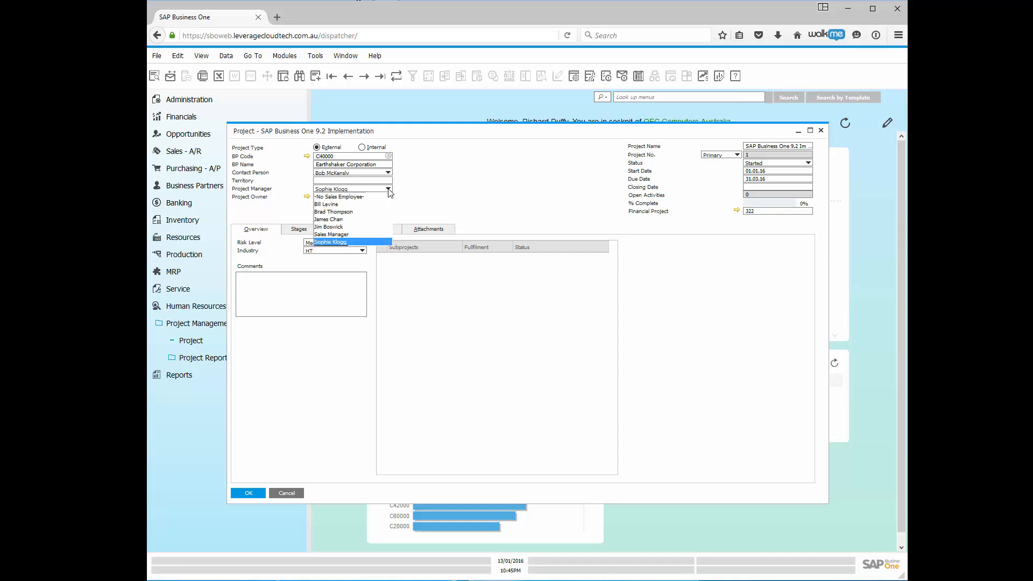
click(425, 190)
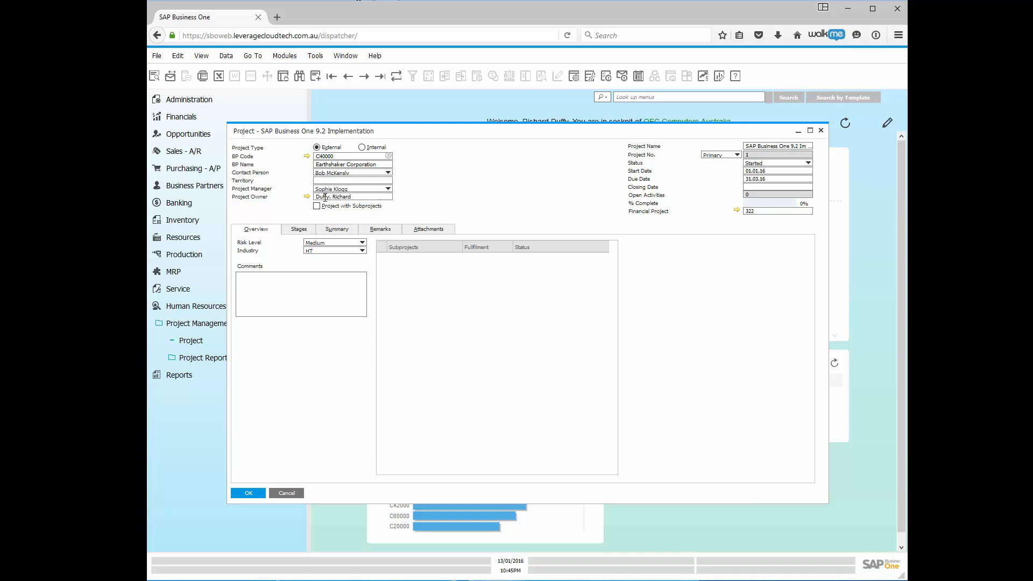
click(357, 199)
click(455, 197)
click(808, 163)
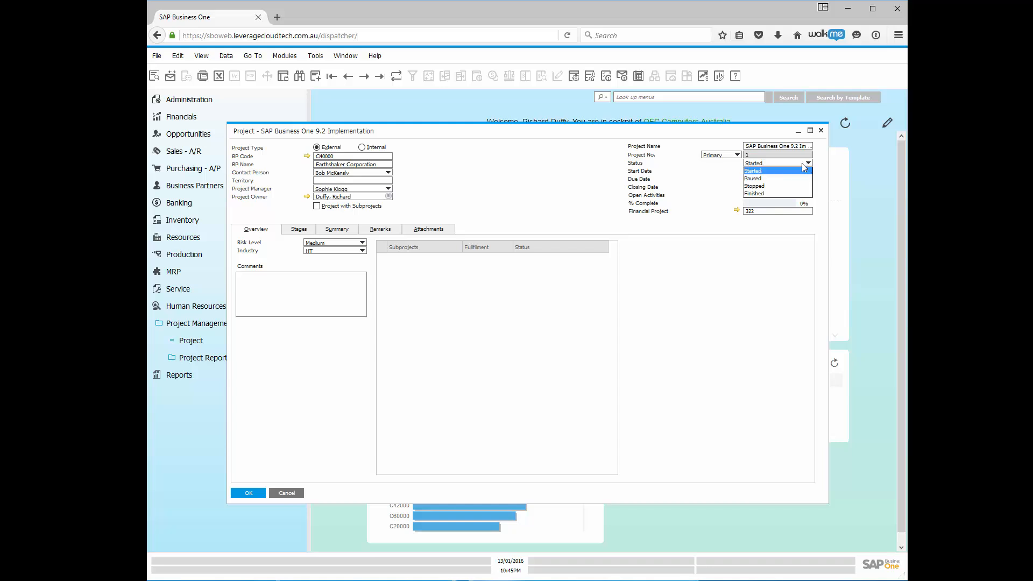
click(760, 171)
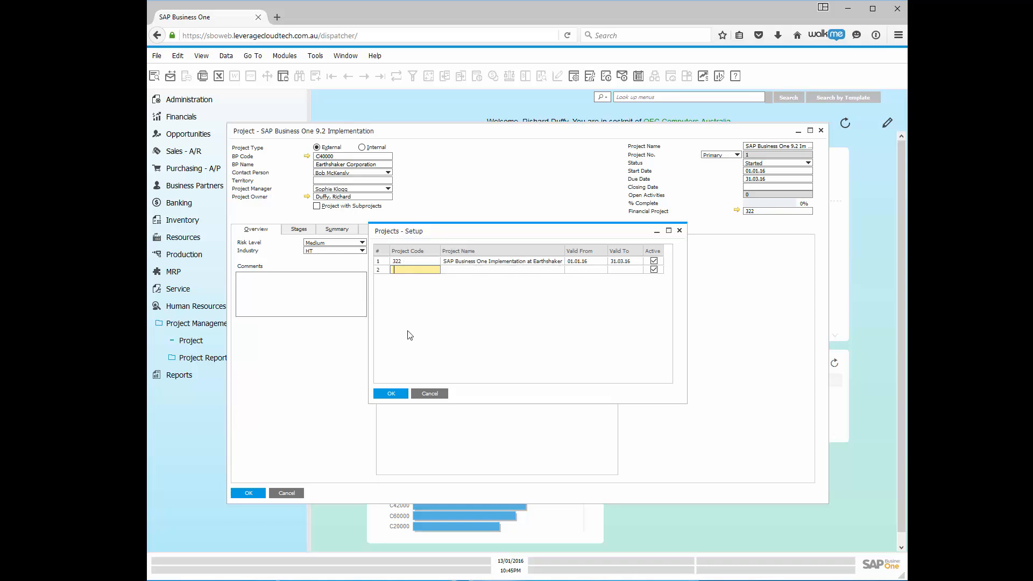
click(391, 394)
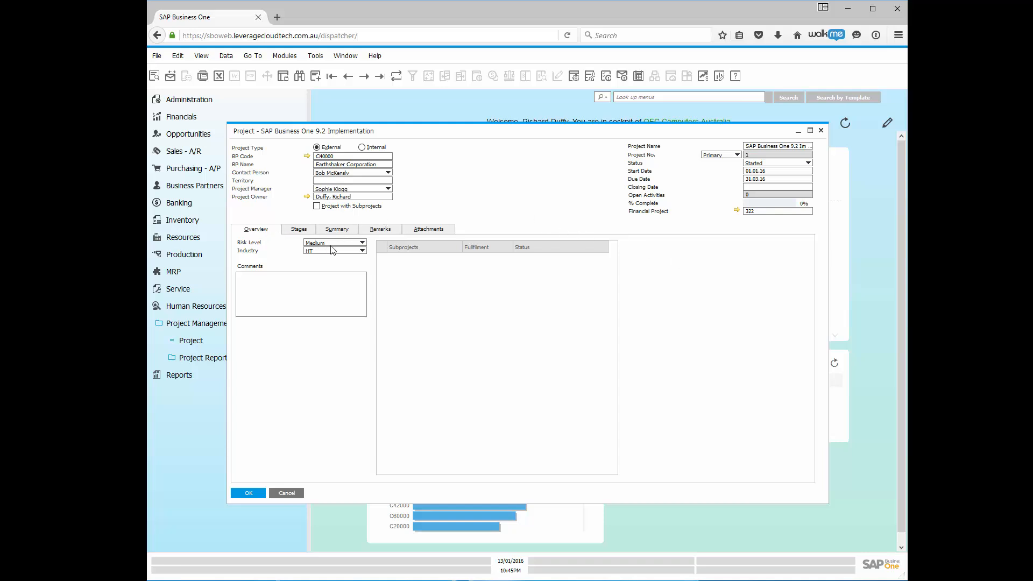
Set the project's Risk Level to Medium and review the Industry choices, leaving Industry at B&C.
click(348, 244)
click(326, 263)
click(364, 252)
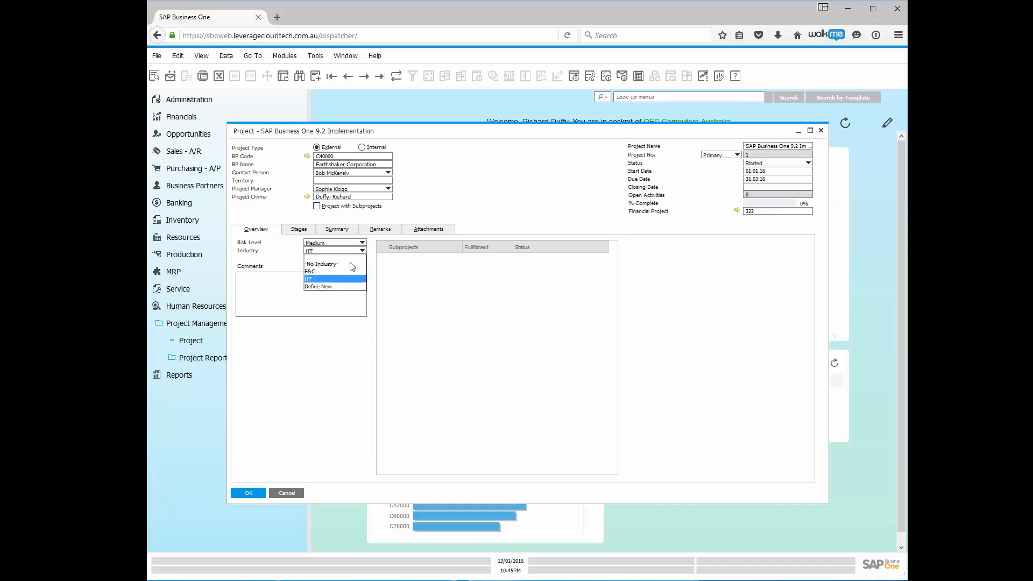
click(309, 272)
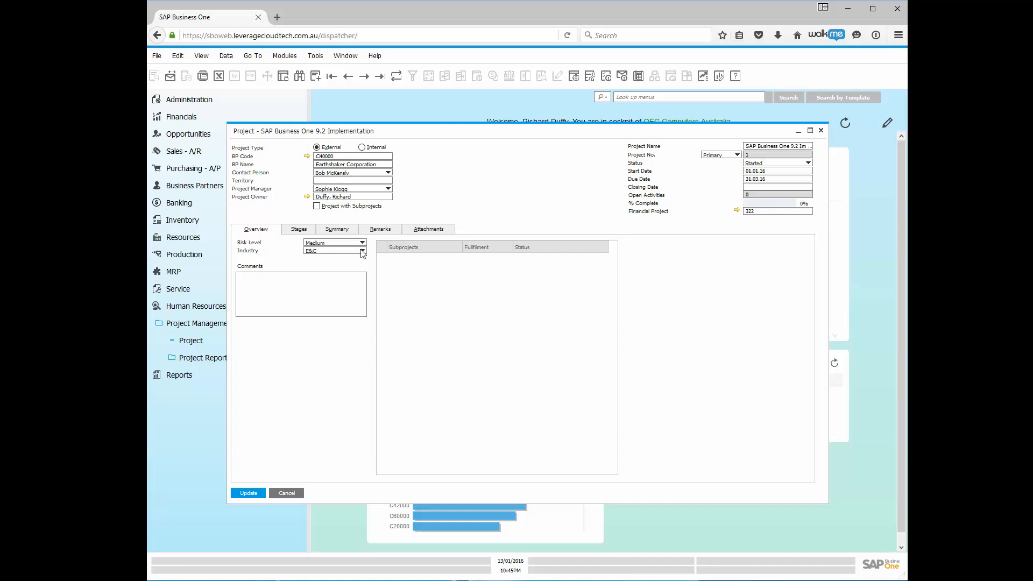
click(362, 252)
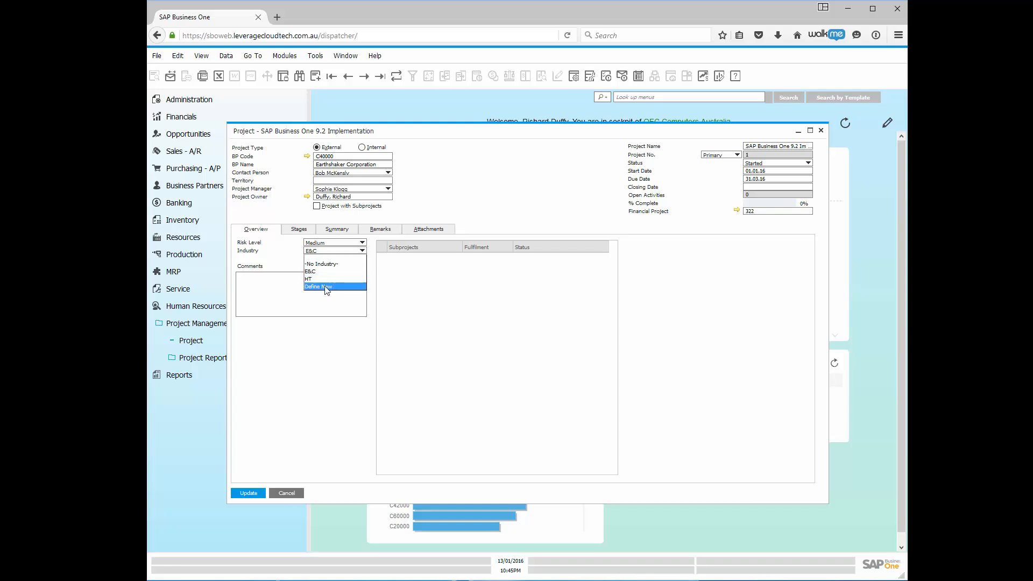
click(321, 335)
Leave the Comments box empty and select the project name 'SAP Business One 9.2 Implementation'.
click(293, 267)
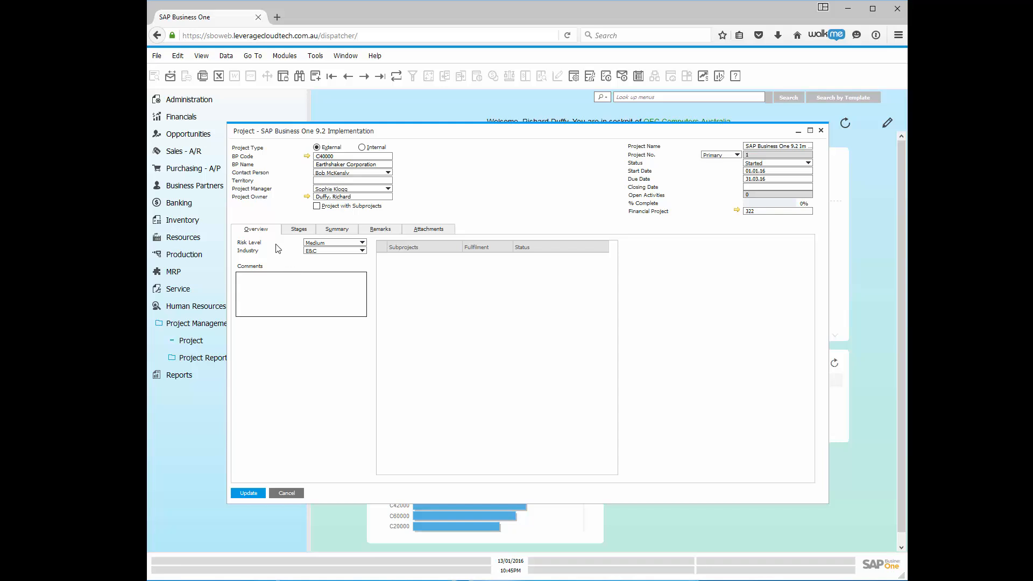
click(281, 295)
click(787, 149)
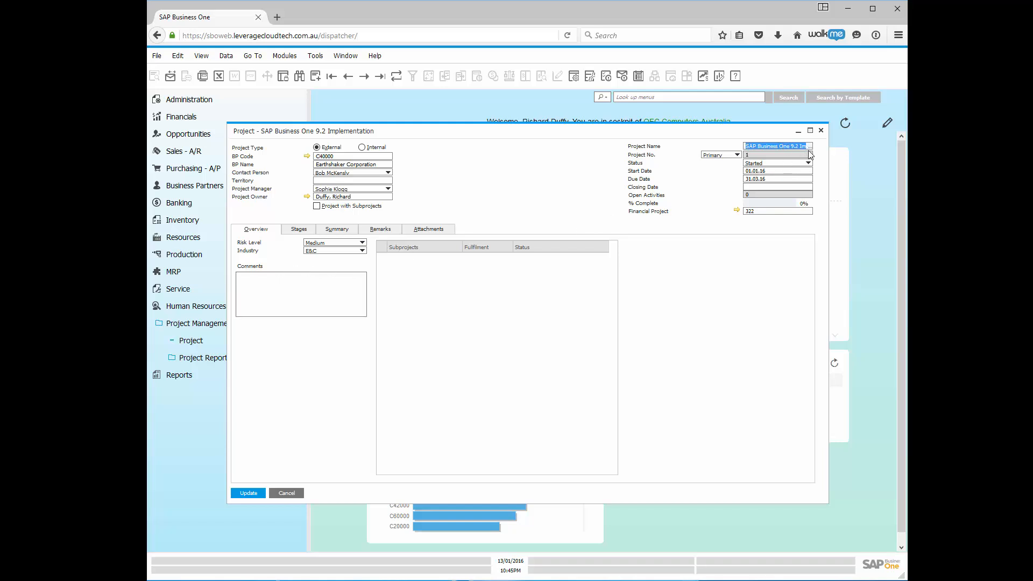
On the Stages tab, date the first Evaluation stage 04.01.16 to 06.01.16 and open its task list.
click(301, 232)
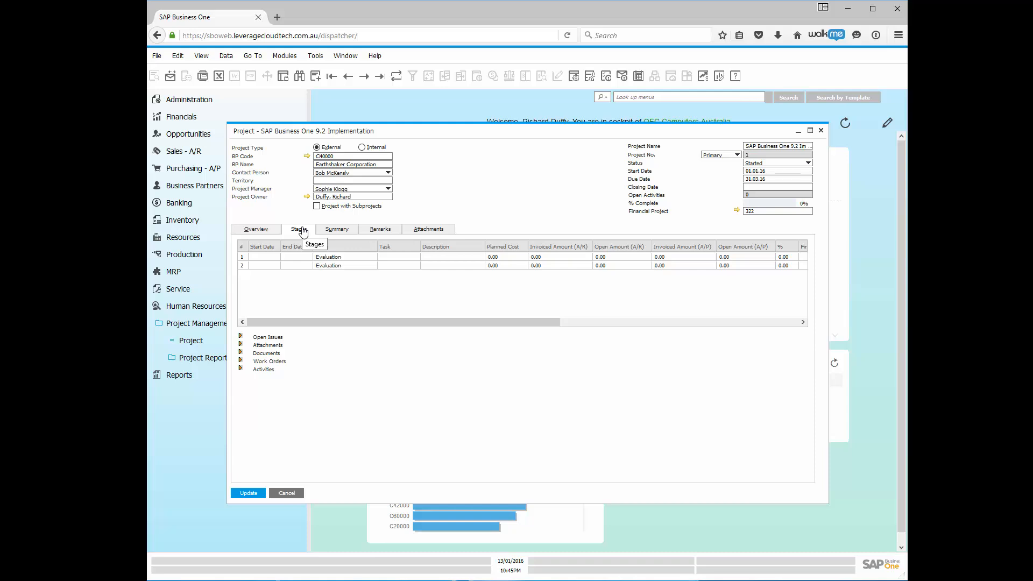
click(260, 258)
click(277, 258)
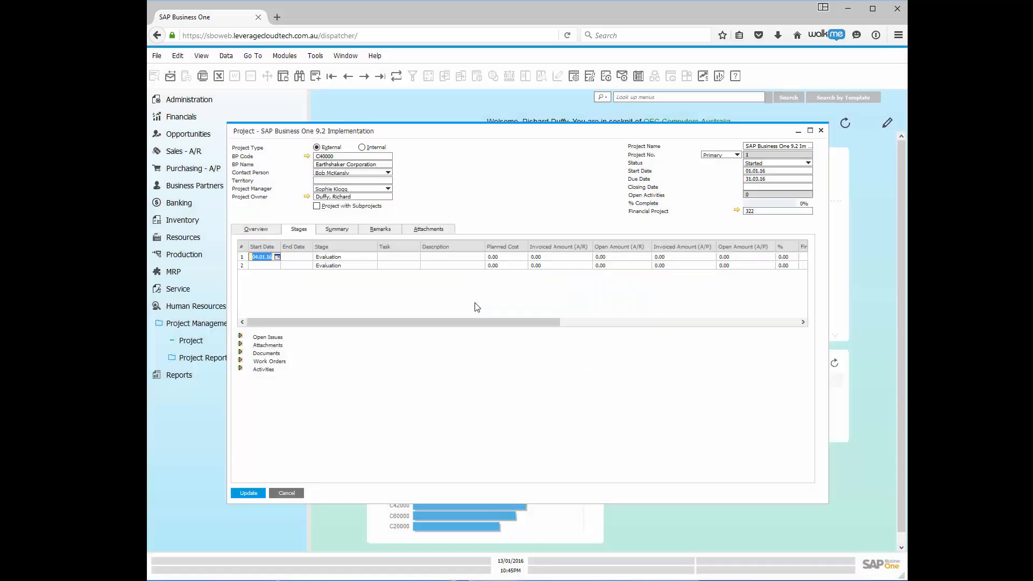
click(476, 303)
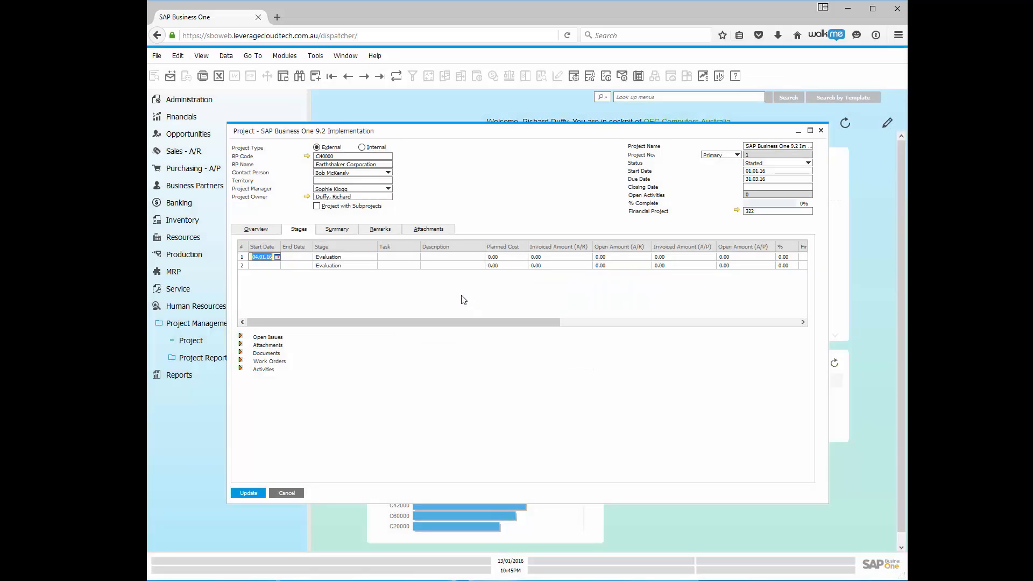
click(303, 258)
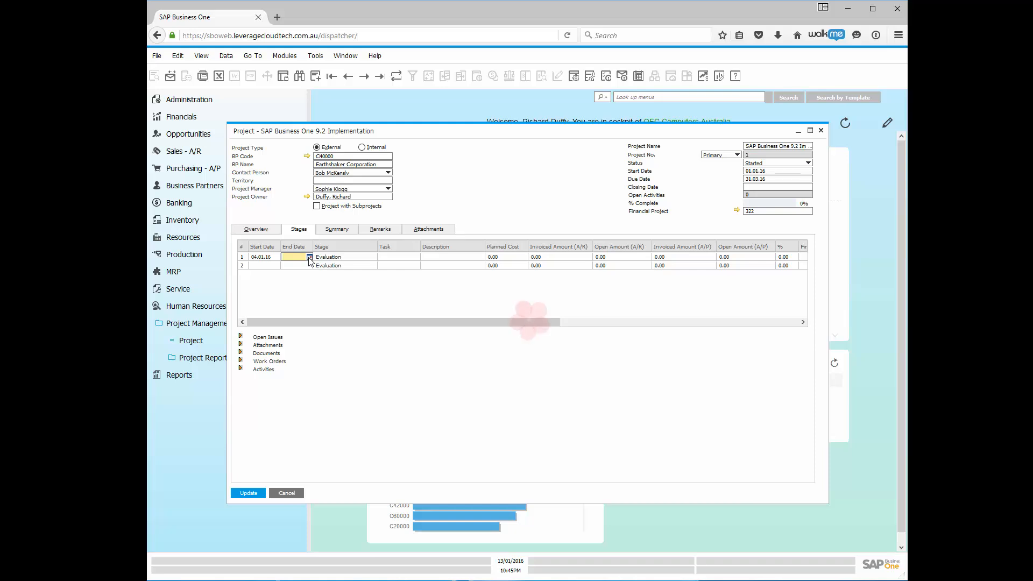
click(310, 258)
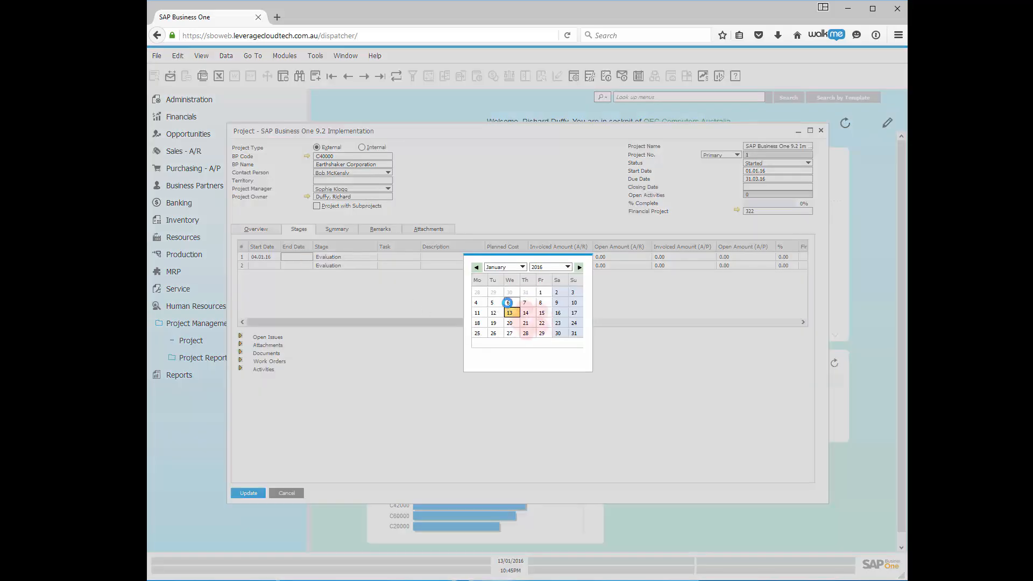
click(507, 302)
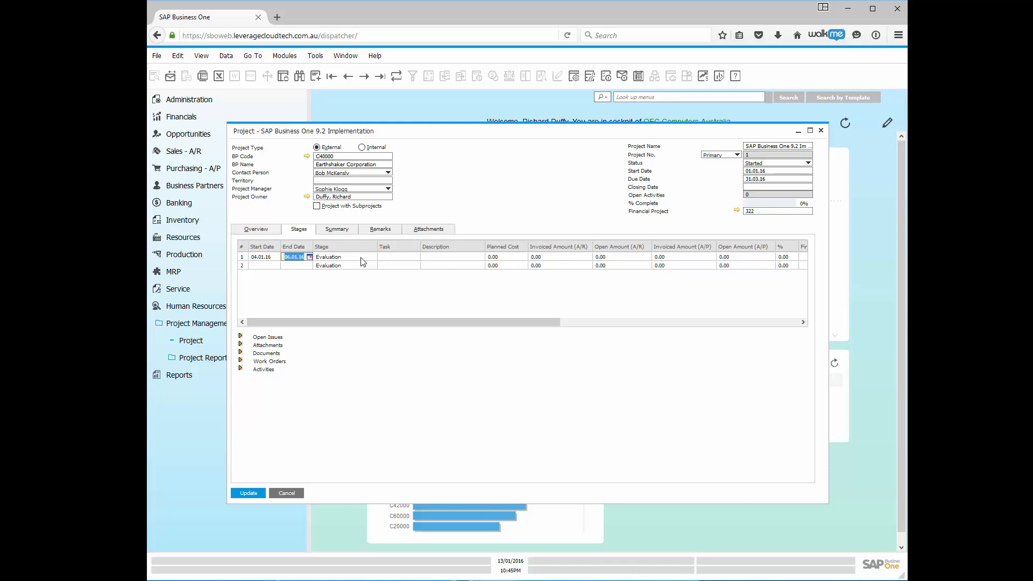
click(360, 257)
click(401, 259)
click(416, 258)
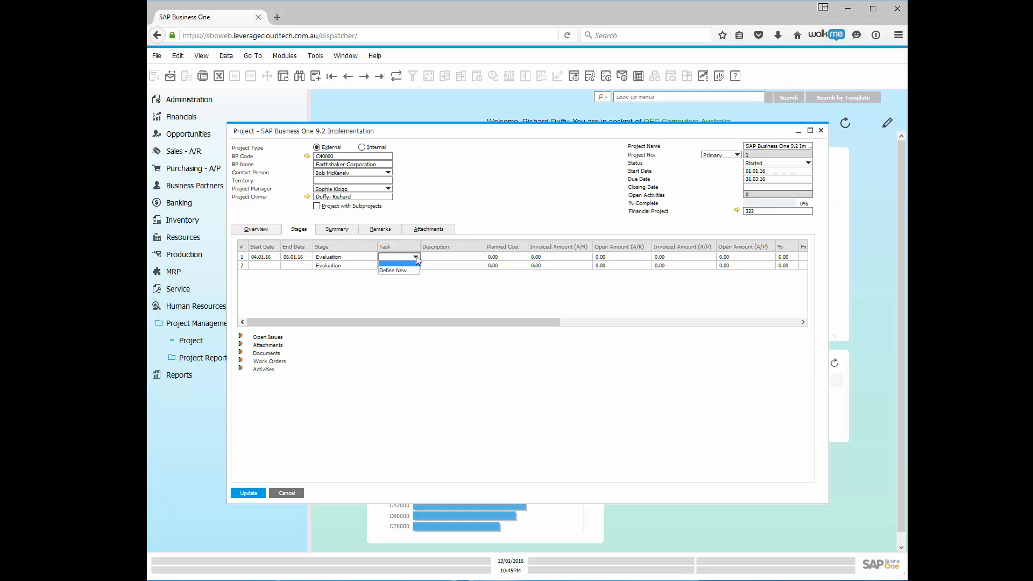
Define new tasks Interview Stakeholders and Prepare Demo, correcting the 'Prepare Demon' typo.
click(383, 270)
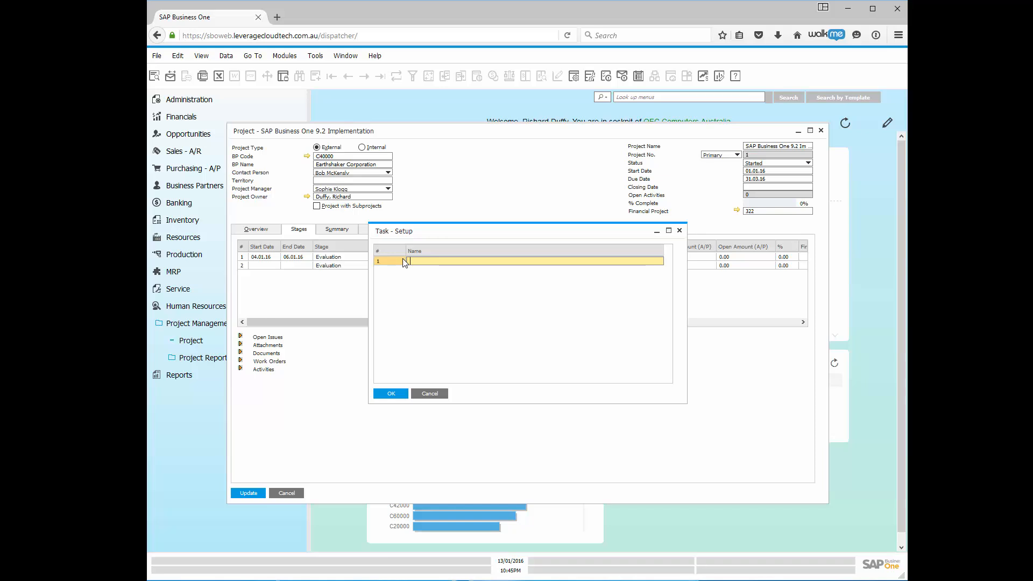
text(Interview Stakeholders)
click(386, 392)
click(423, 269)
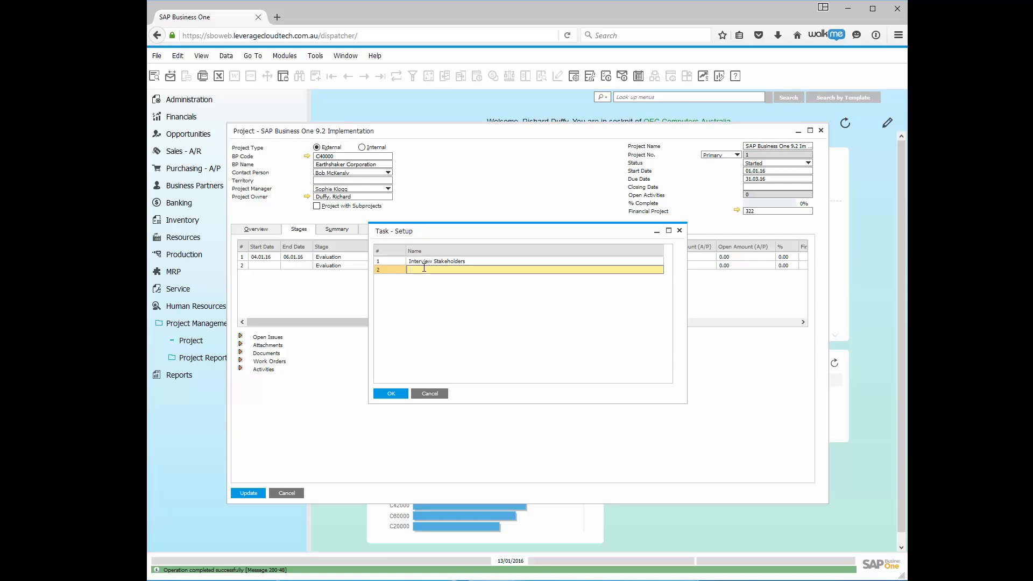
text(Prepare Demon)
click(389, 393)
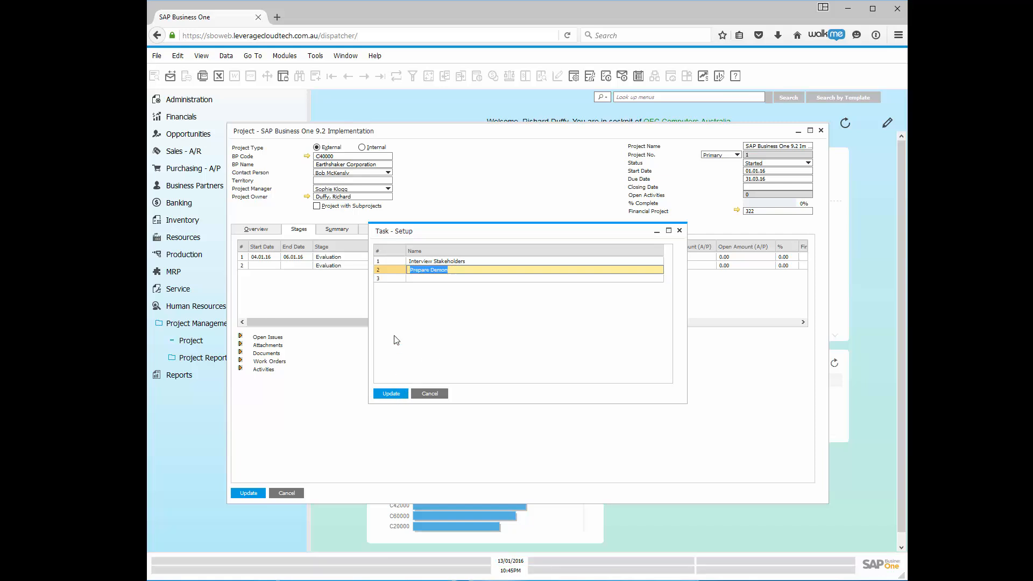
click(454, 270)
key(BackSpace)
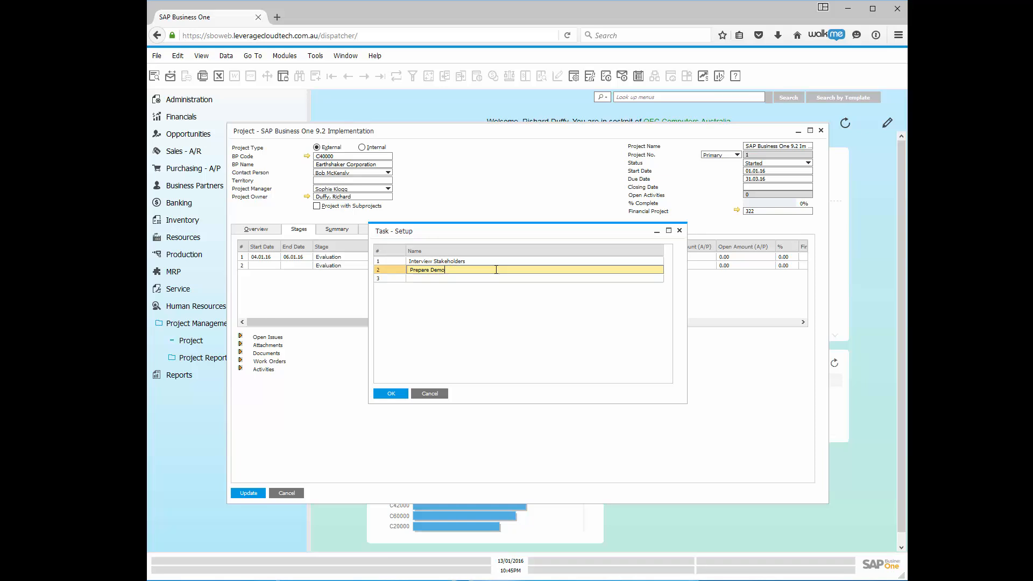
click(454, 277)
click(454, 276)
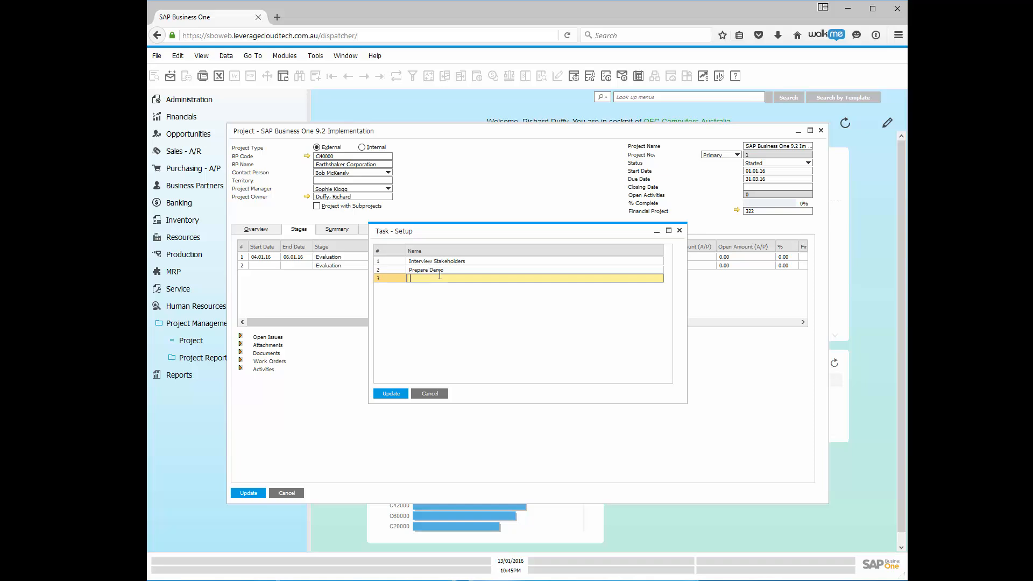
Add the Functional Demo task and assign Interview Stakeholders to the first stage.
text(Functional Demo)
click(389, 393)
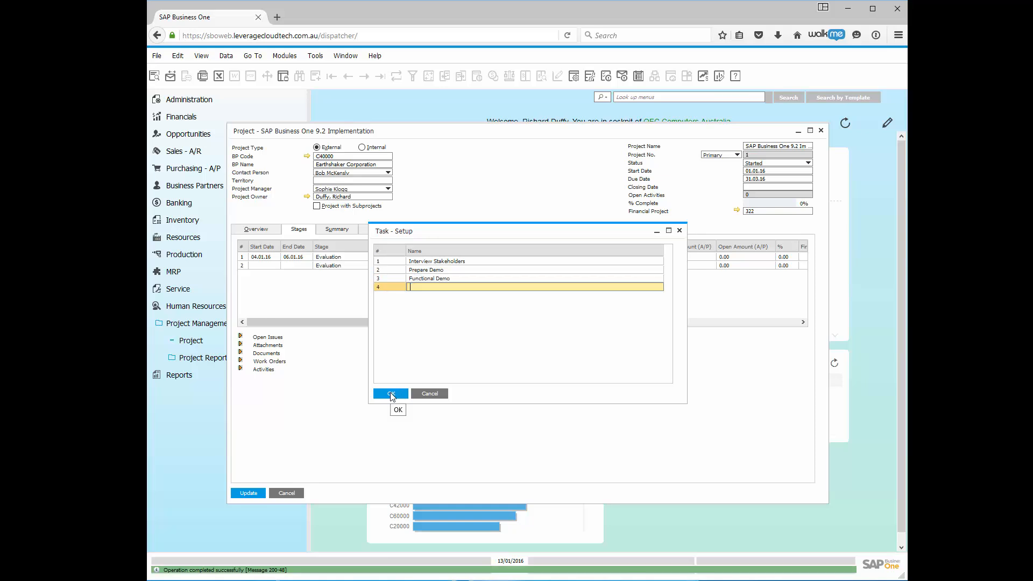
click(455, 262)
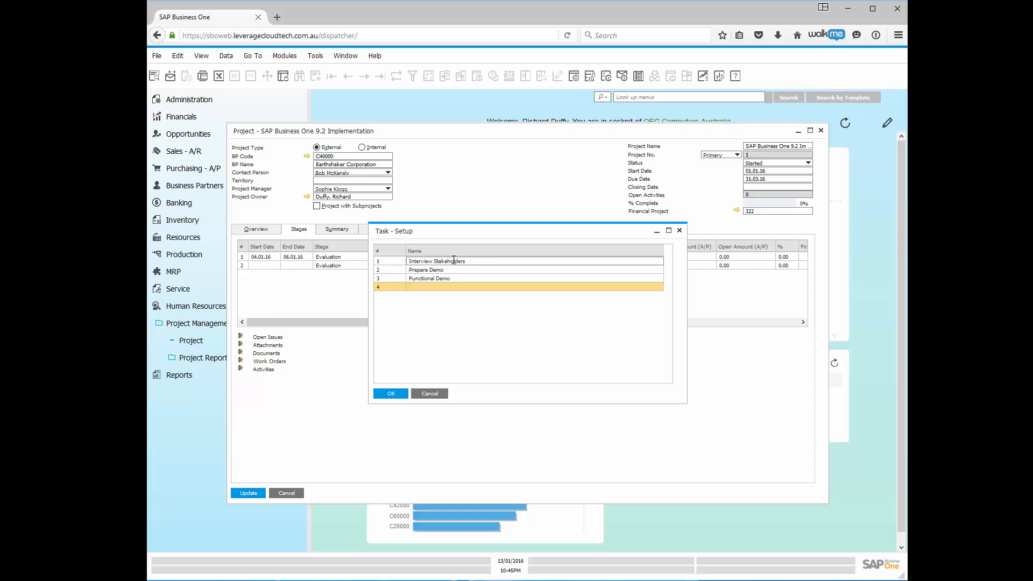
click(391, 396)
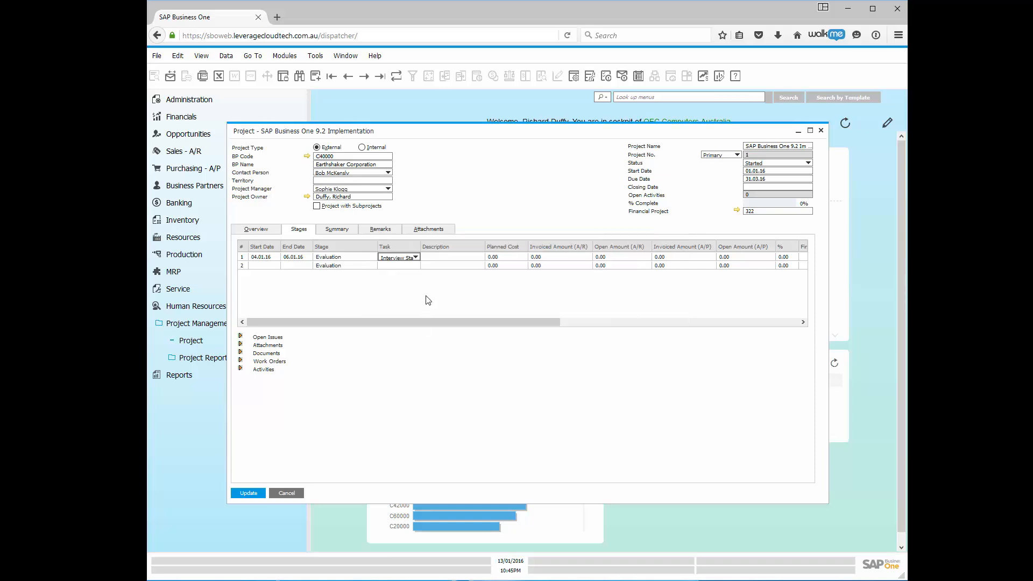
Enter 'Interviewing Key Stakeholders' as the first Evaluation stage's description.
click(431, 257)
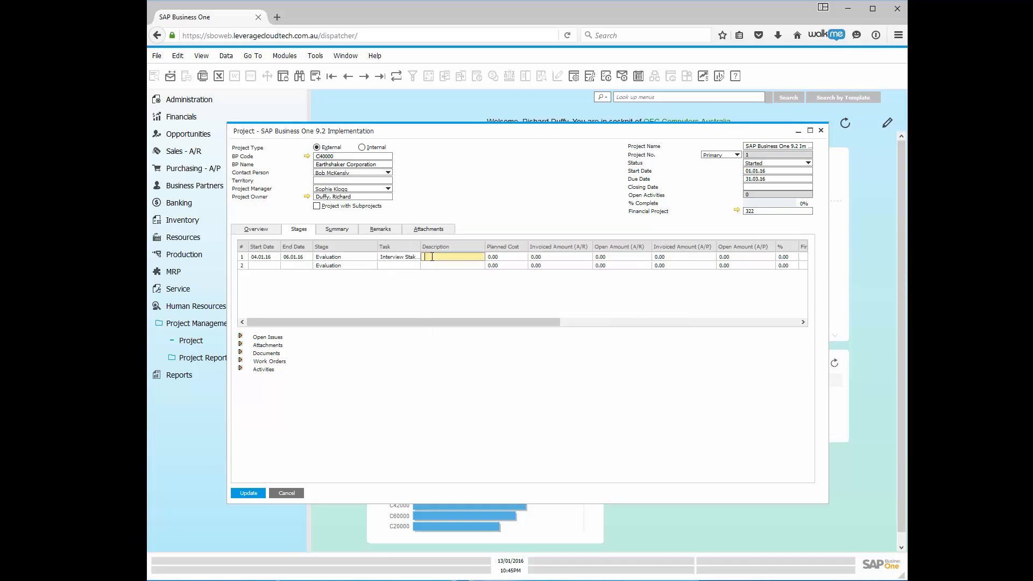
text(Interview)
text(ing )
text(Key Stake)
text(holde)
text(rs)
key(ctrl+a)
click(506, 257)
click(558, 259)
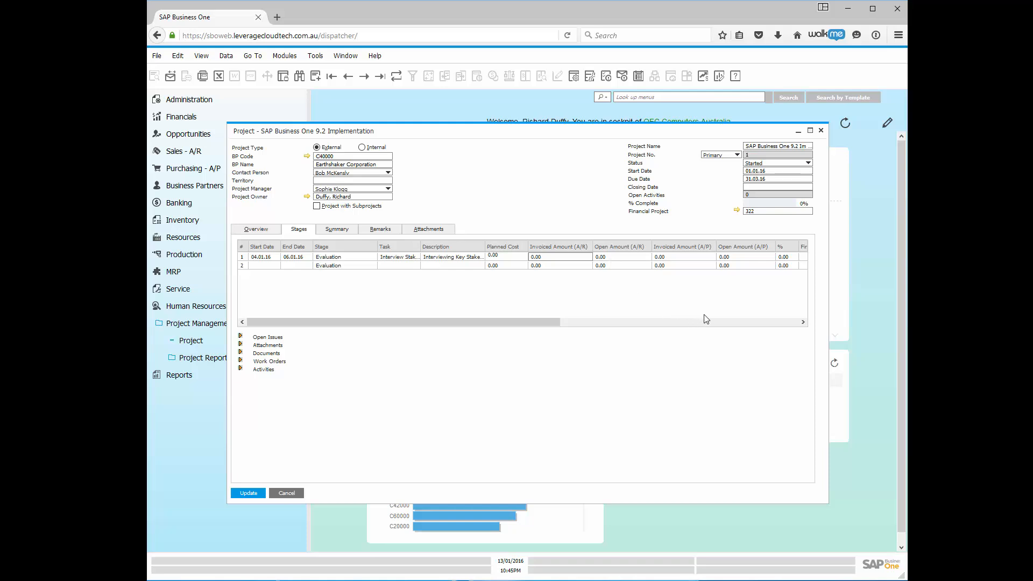
Enter 2.50 in the first stage's % column.
click(713, 326)
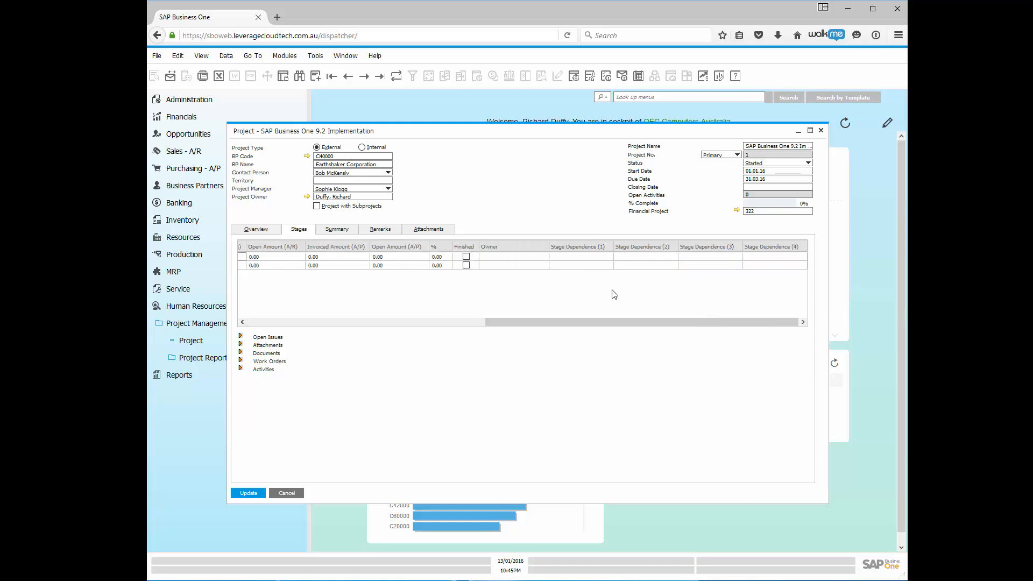
click(433, 257)
text(2.5)
key(Tab)
Tick Finished and update, then untick it and update again so the project stays 0% complete.
click(466, 257)
click(247, 494)
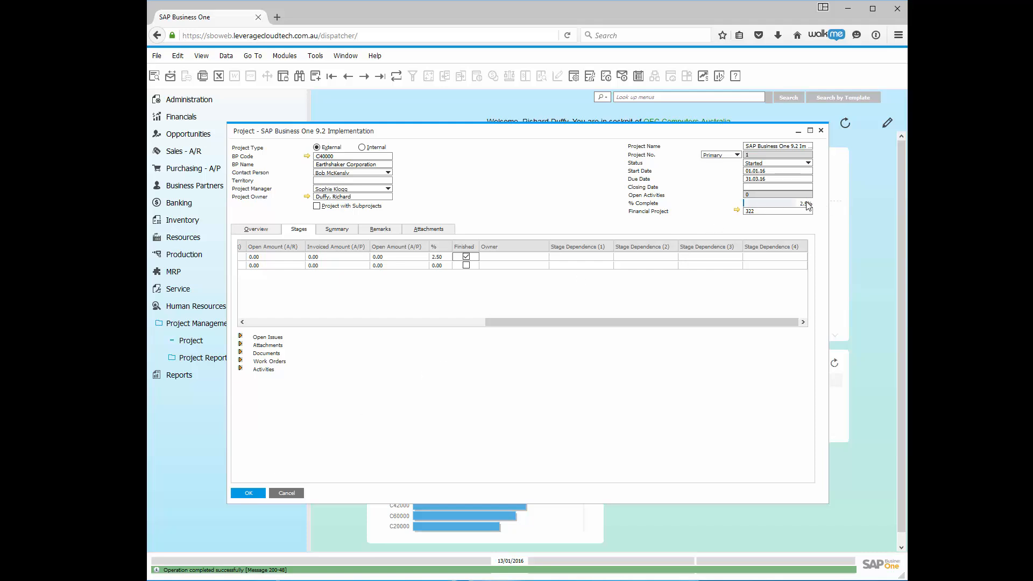
click(465, 257)
click(256, 495)
Assign an employee from the List of Employees as owner of the first Evaluation stage.
click(522, 258)
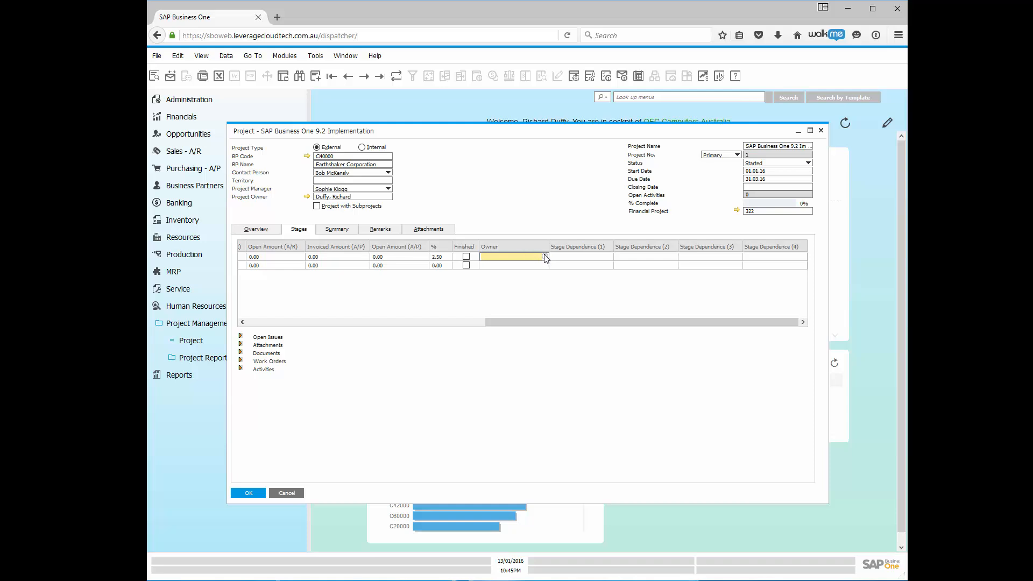
click(545, 257)
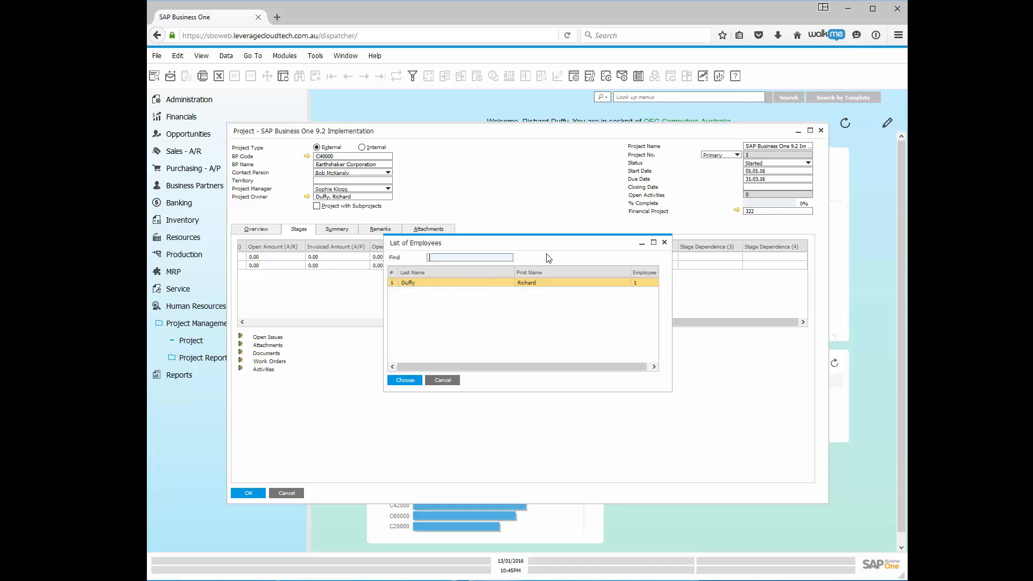
double_click(476, 285)
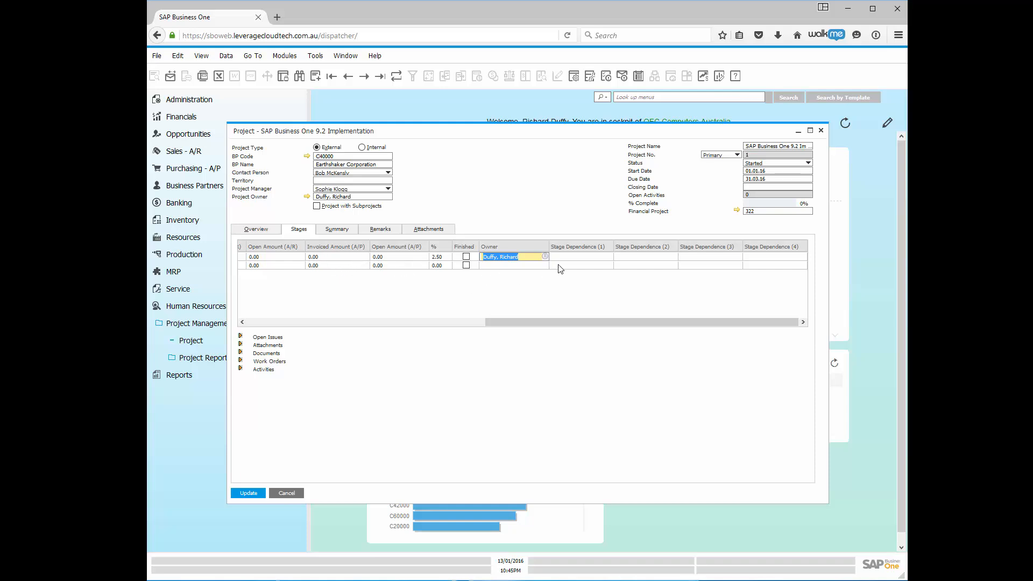
click(367, 322)
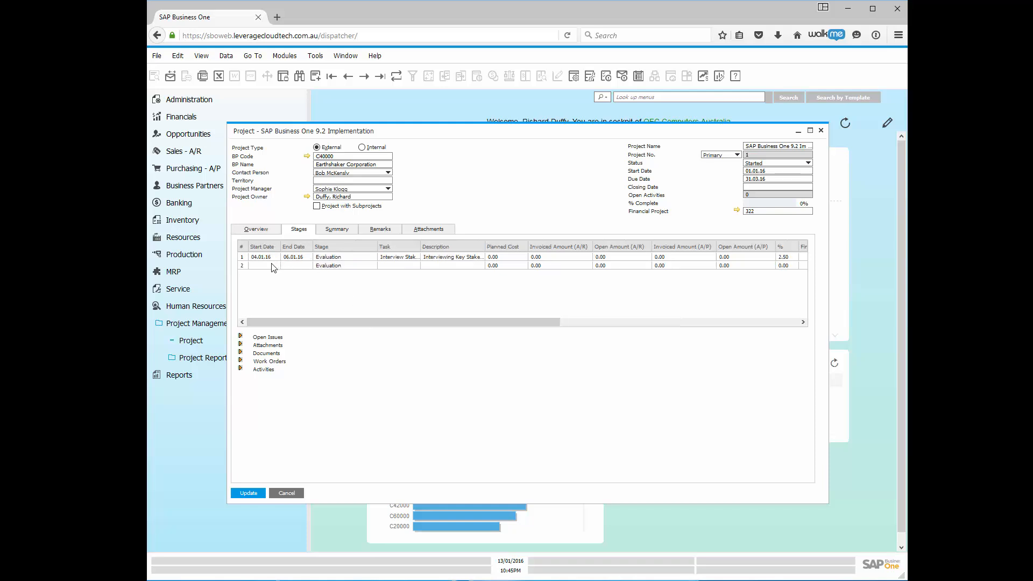
Give the second stage a start date of 07.01.16 and an end date of 08.01.16.
click(270, 265)
click(278, 266)
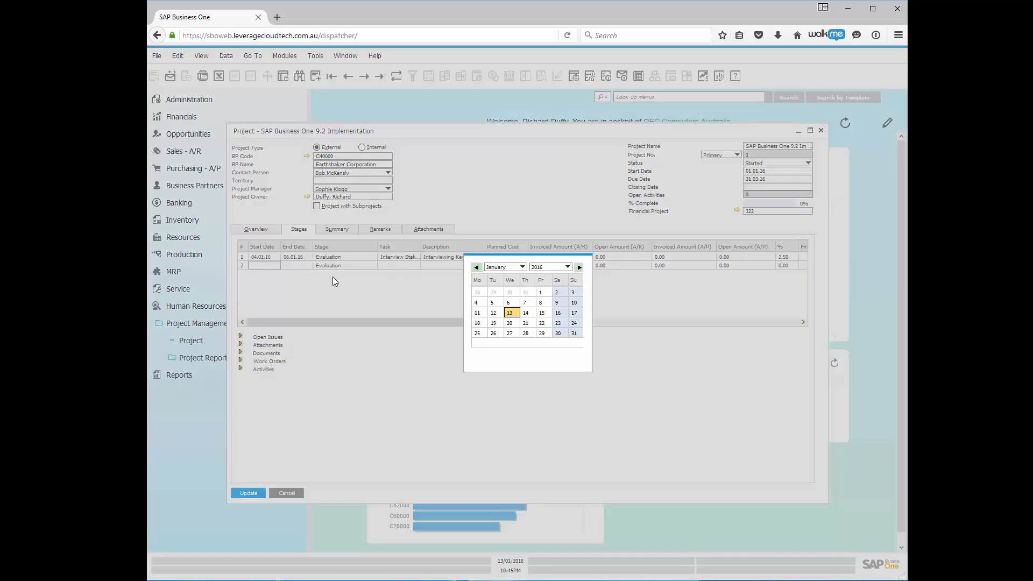
click(525, 305)
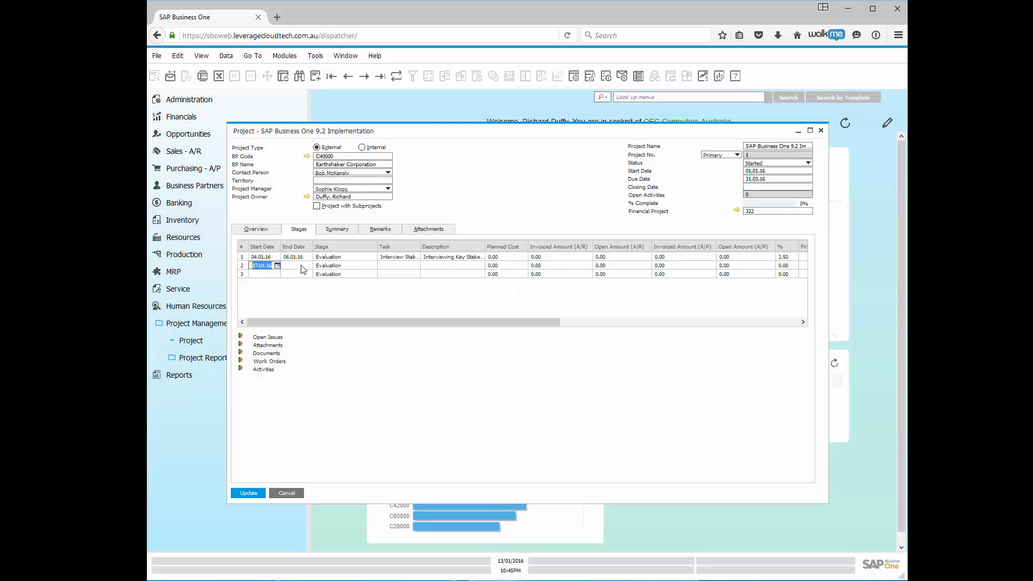
click(307, 267)
click(310, 266)
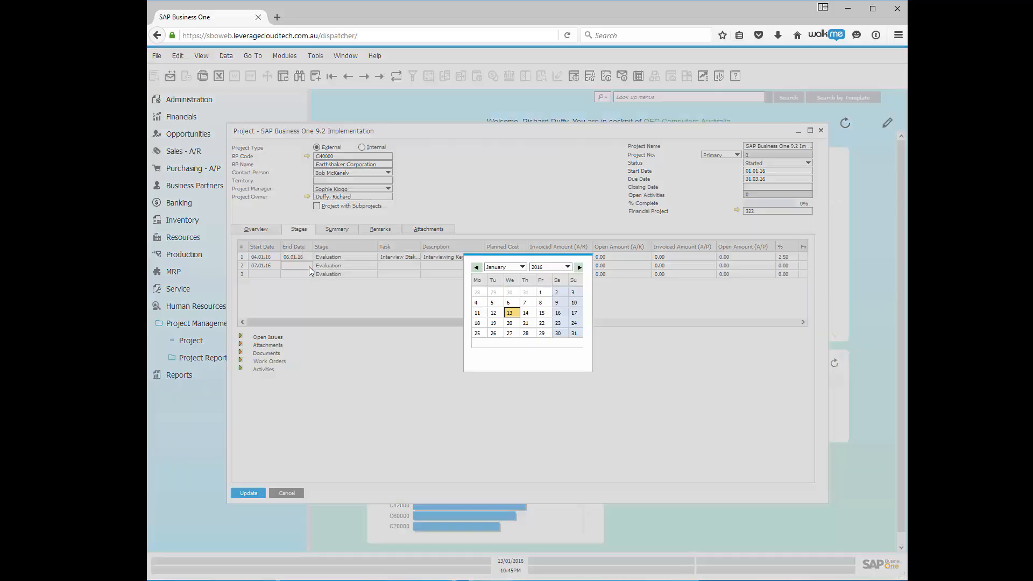
click(541, 302)
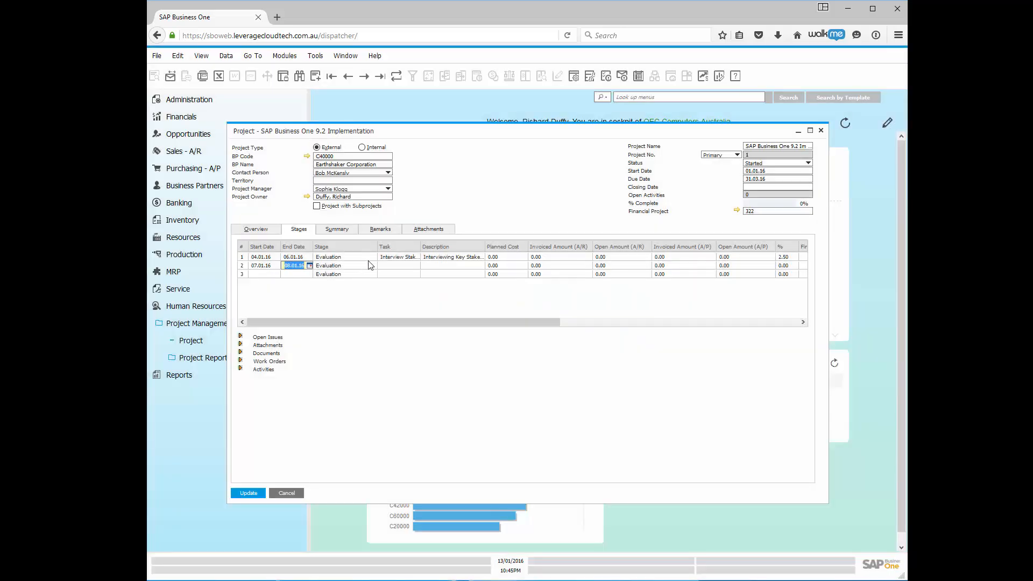
click(367, 267)
click(366, 268)
click(406, 267)
click(416, 266)
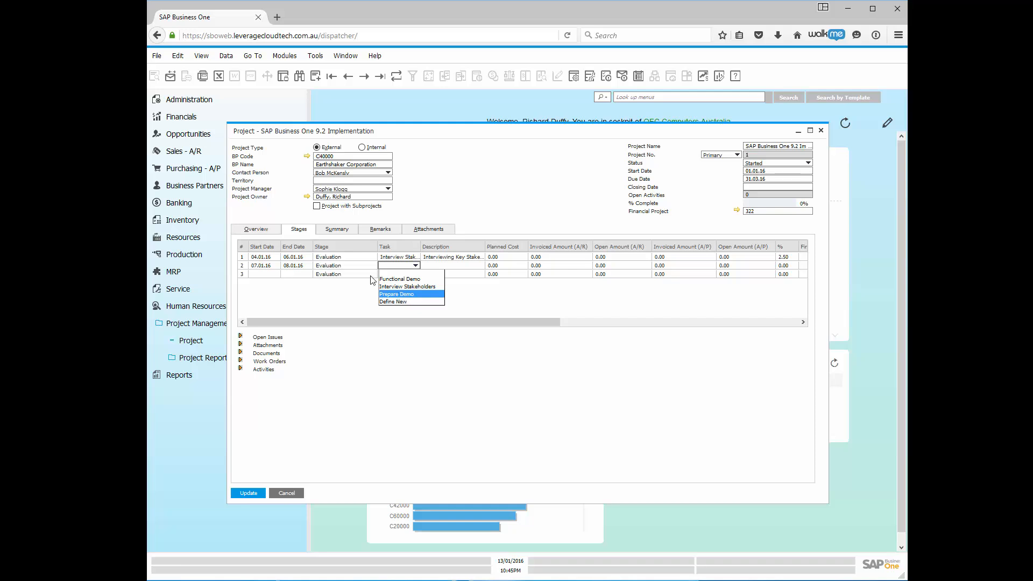
Change row 2's Stage from Evaluation to Mapping.
click(358, 260)
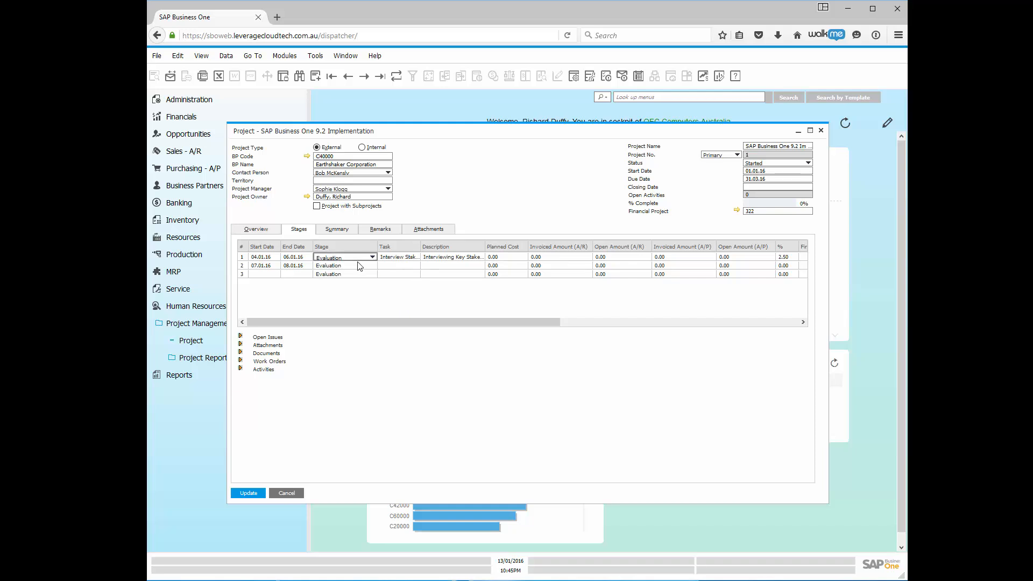
click(365, 265)
click(372, 266)
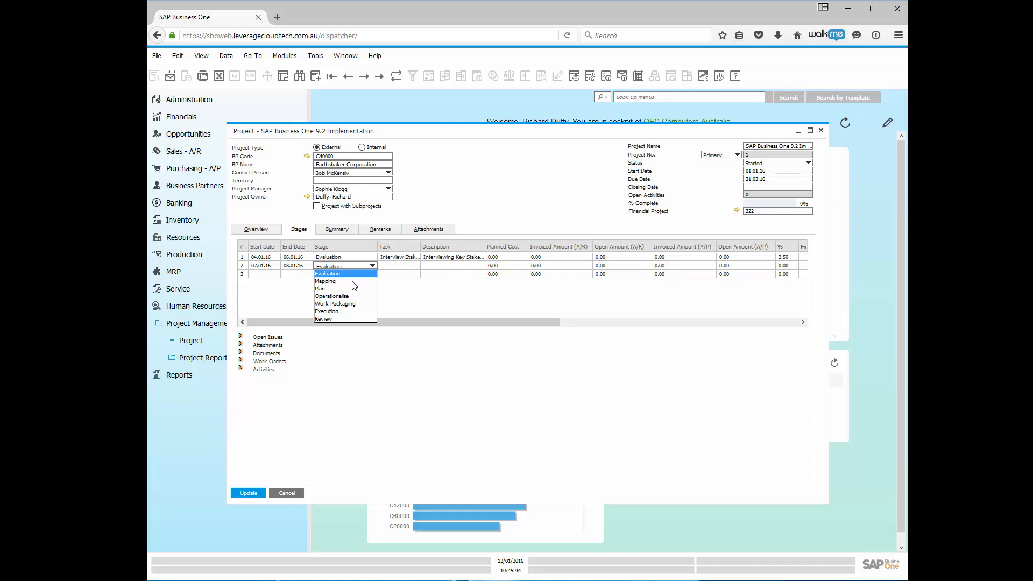
click(354, 283)
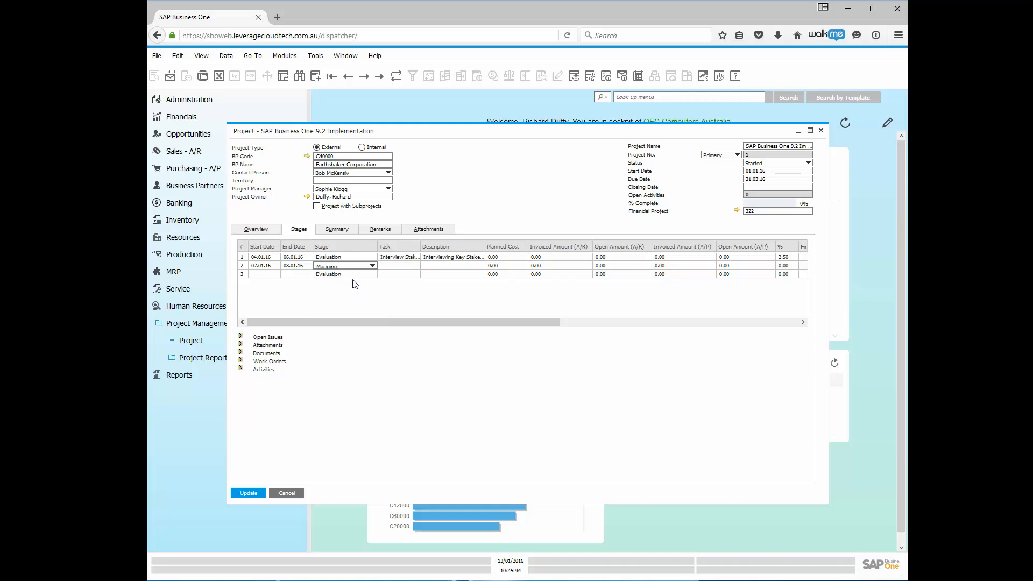
click(404, 265)
click(416, 266)
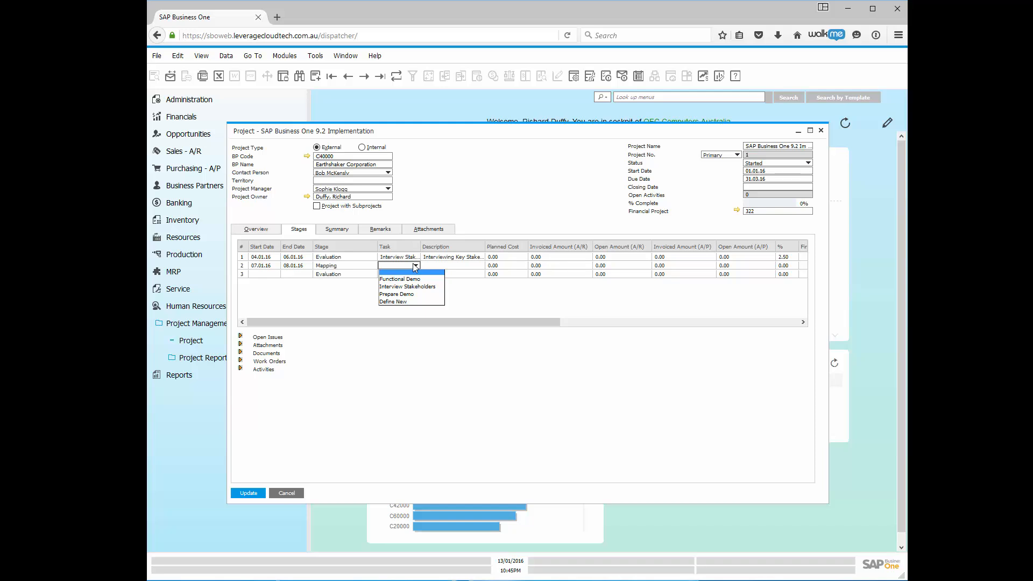
Define a new task 'Business Process Gap Analysis' in the Task – Setup list.
click(393, 301)
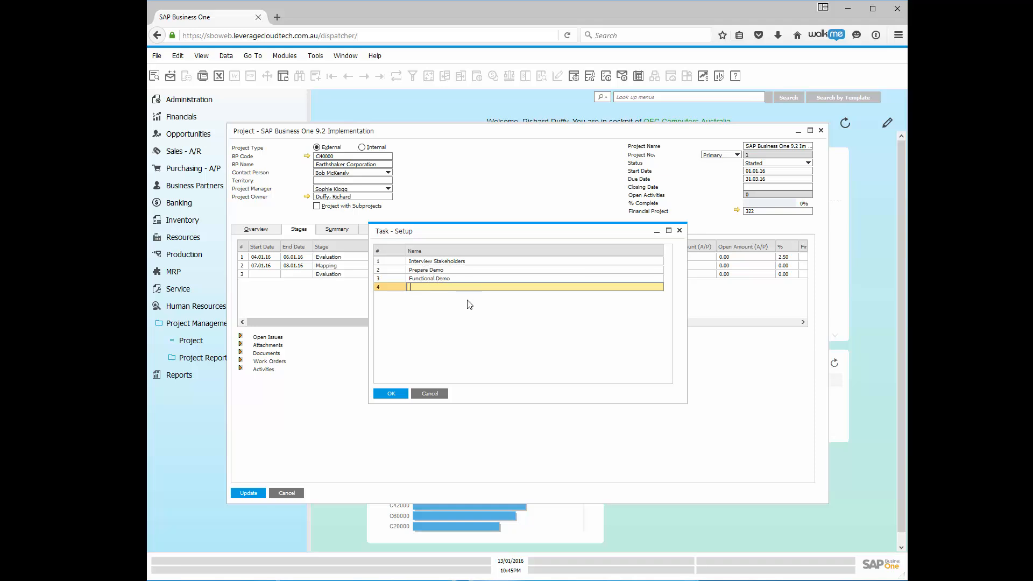
text(Business Process Gap Analysis)
click(389, 395)
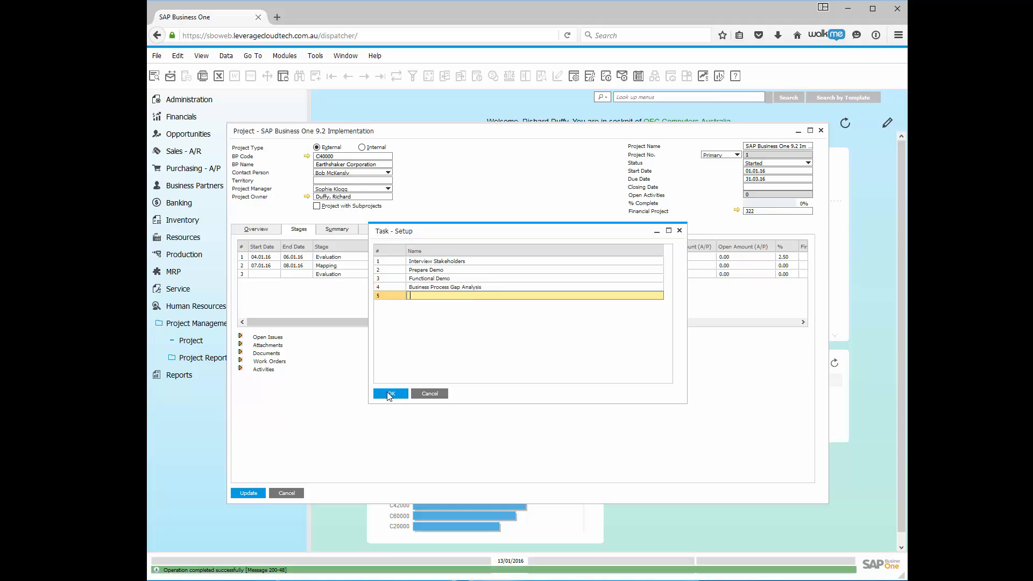
Confirm the task list and describe the Mapping stage as 'Business Process Mapping and Documentation'.
click(389, 394)
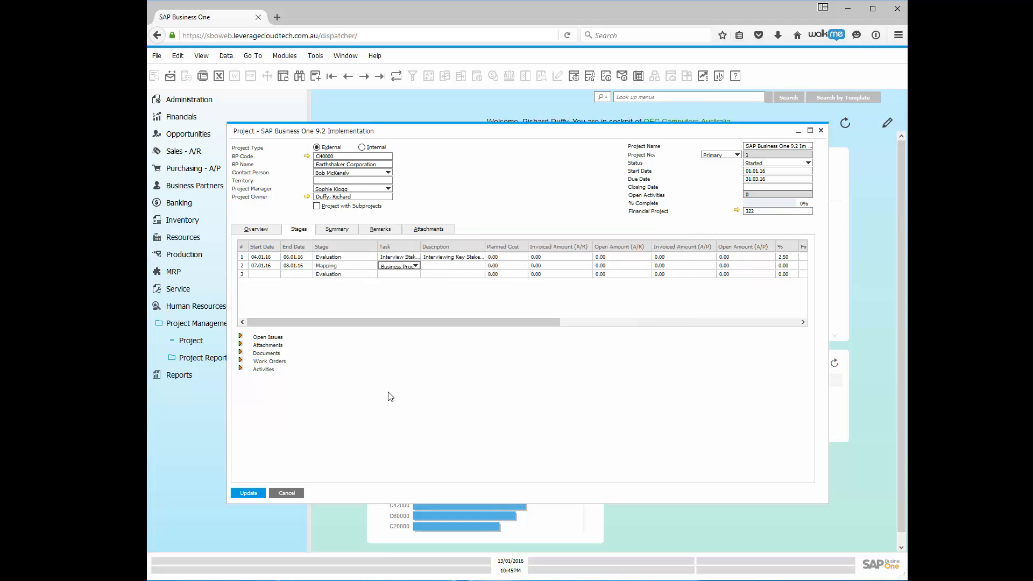
click(437, 266)
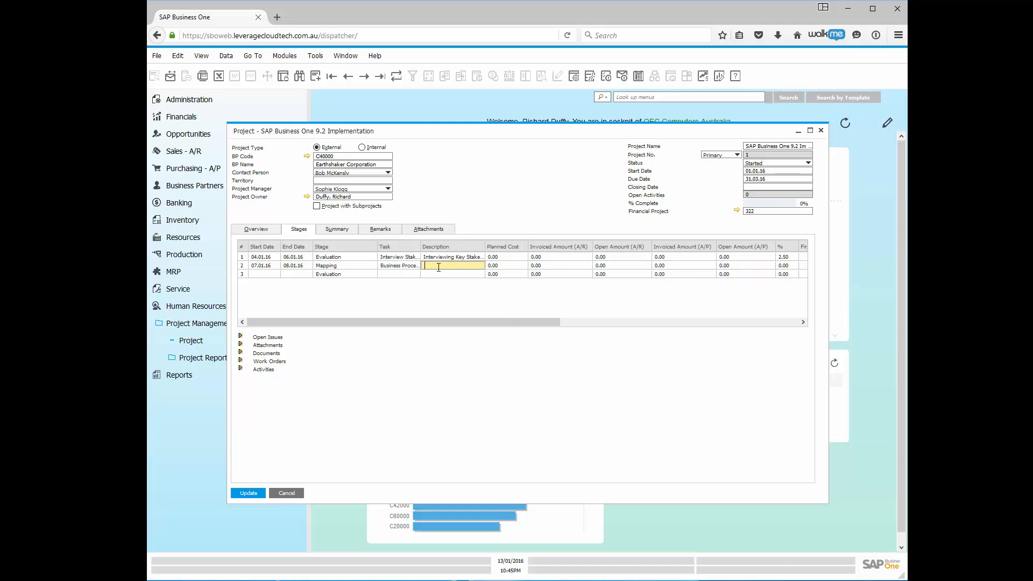
text(Busine)
text(ss Process Ma)
text(pping and Docume)
text(ntation)
key(Tab)
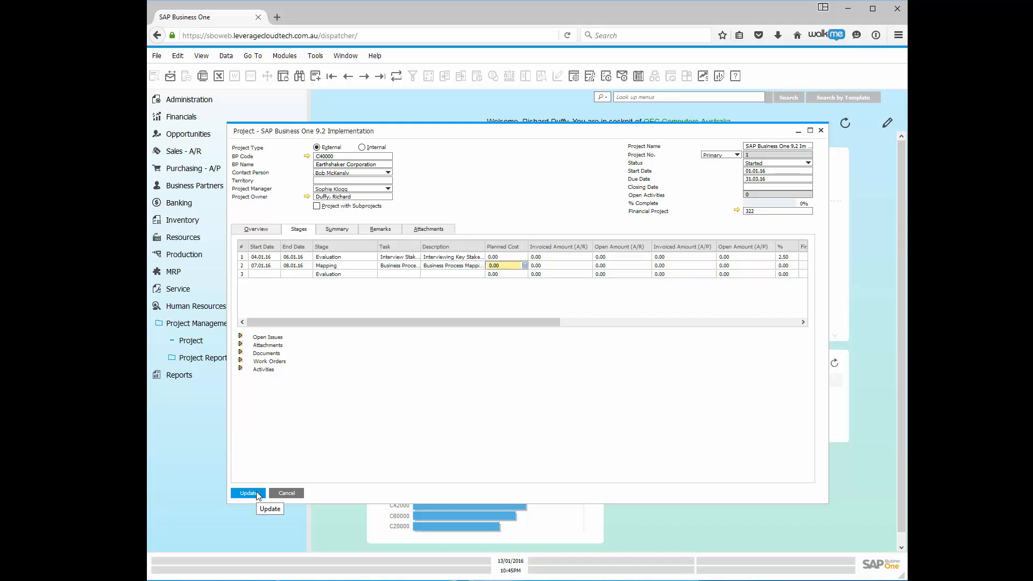
Update the stages and make the Mapping stage depend on the Interviewing Key Stakeholders Evaluation stage.
click(247, 495)
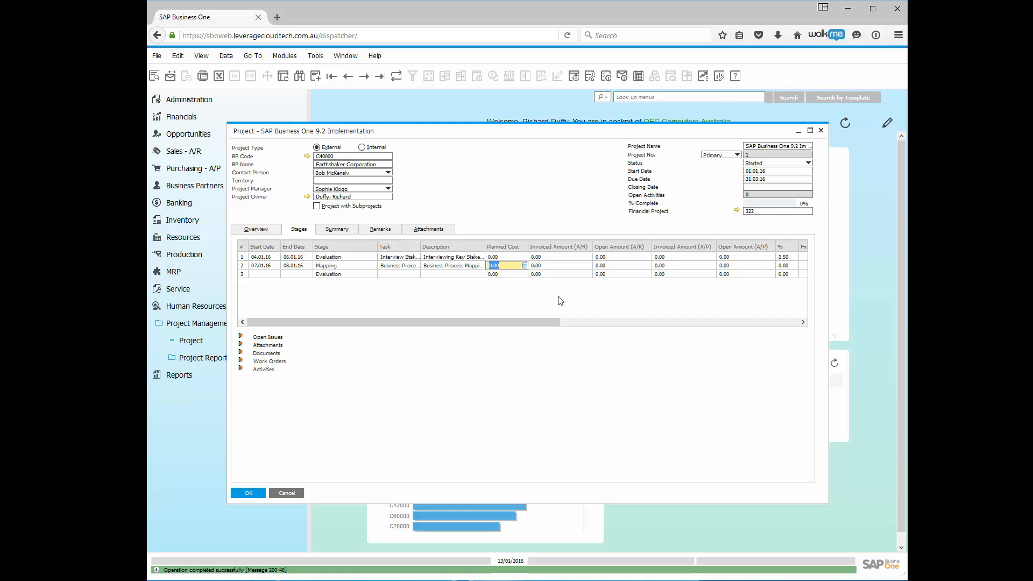
drag(540, 323, 792, 321)
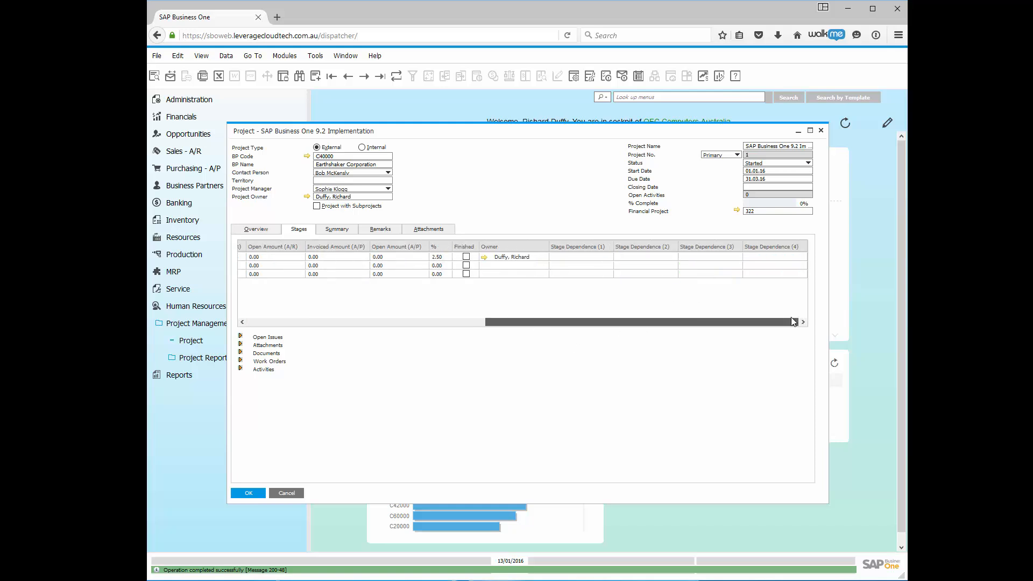
click(610, 266)
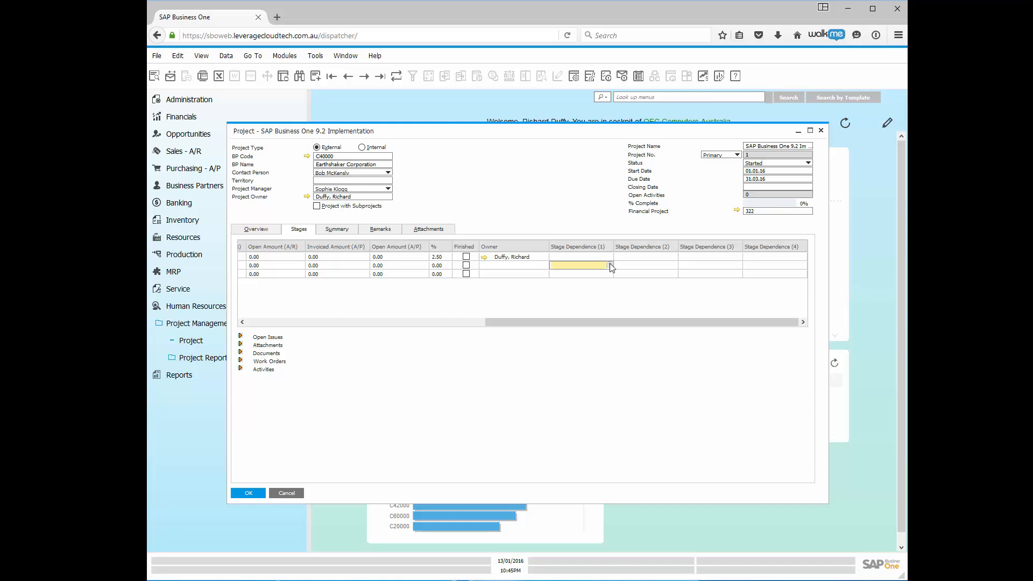
click(609, 265)
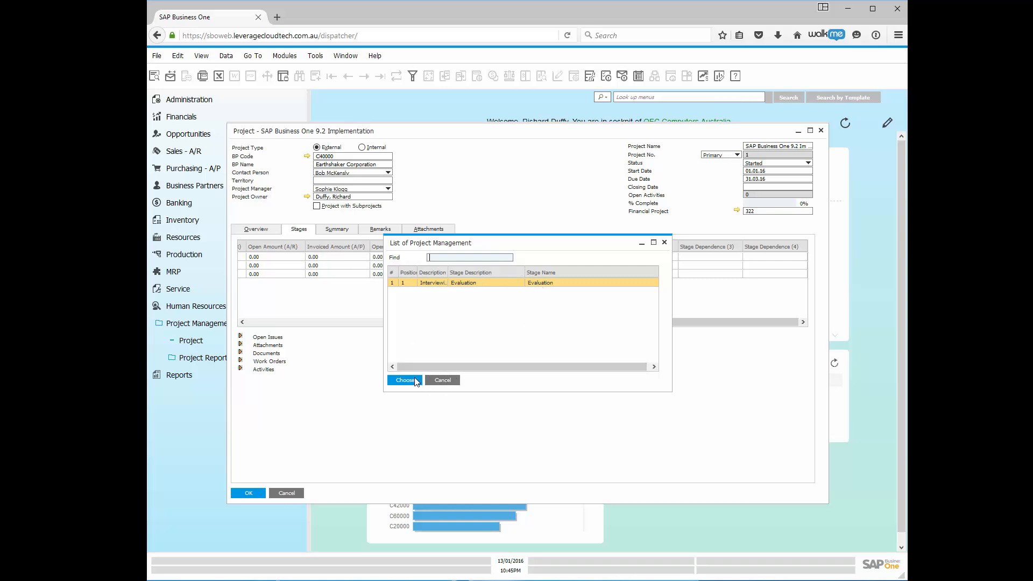
click(472, 286)
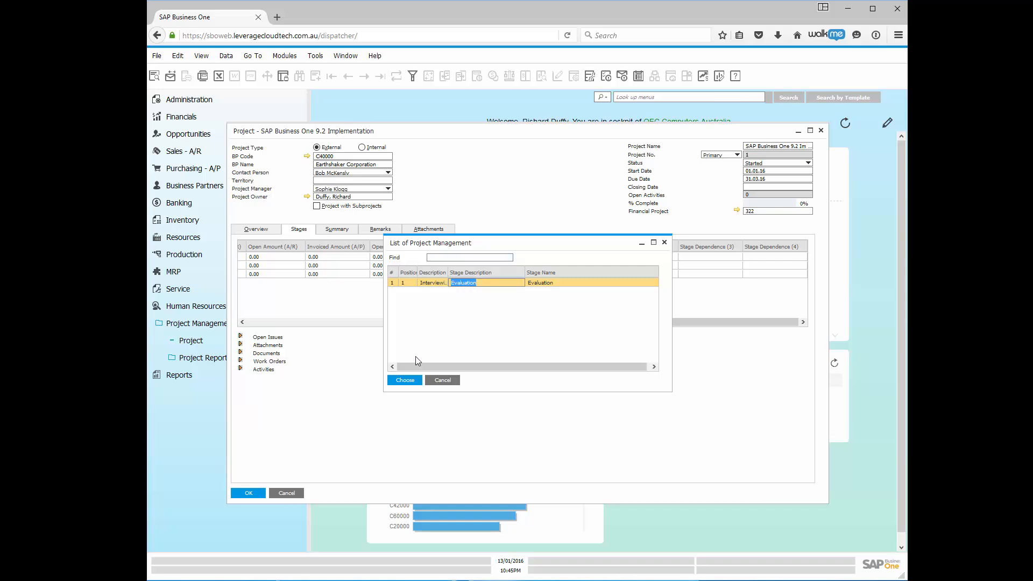
click(405, 380)
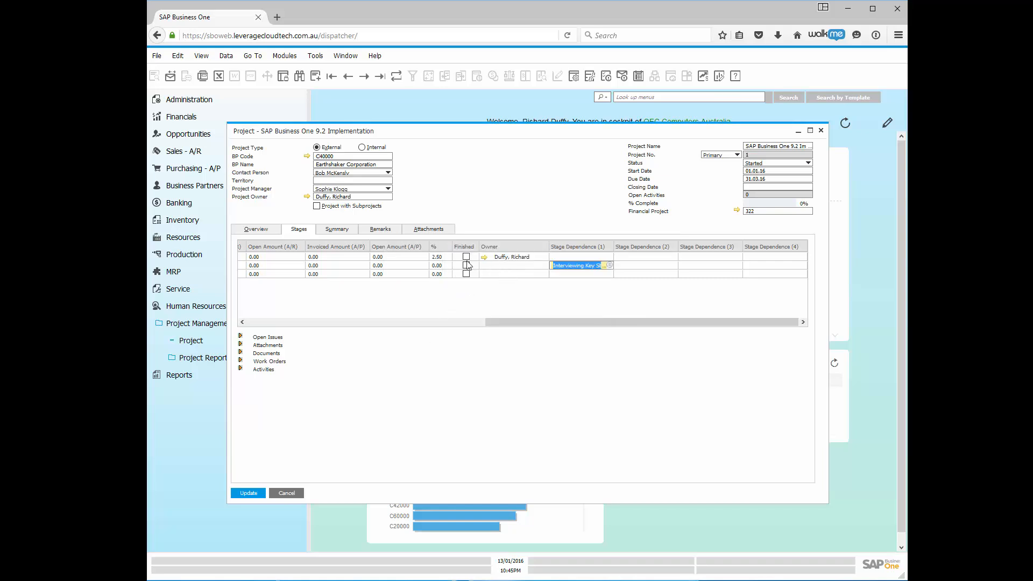
Save the new stage dependency and expand the empty Open Issues section.
click(349, 322)
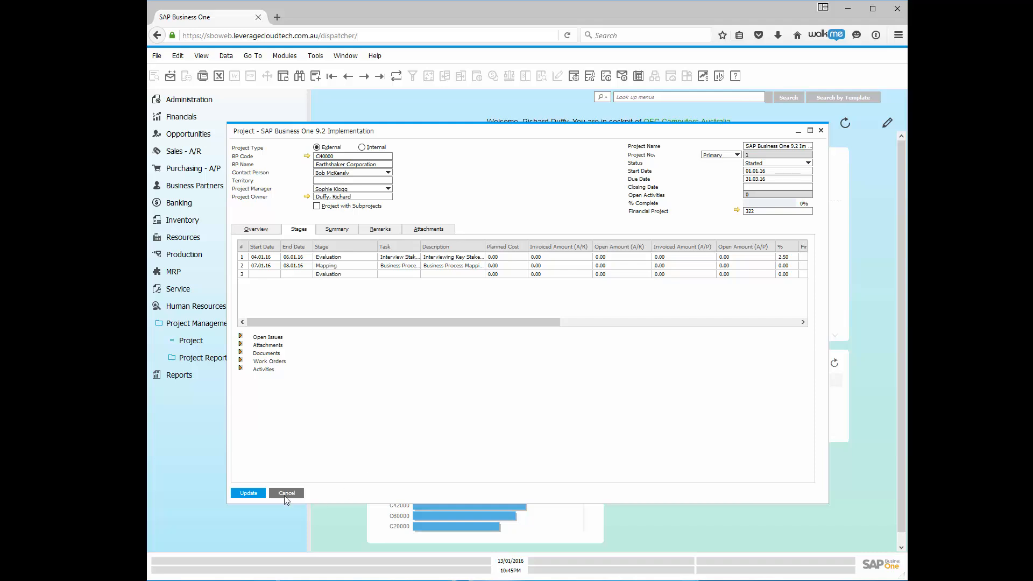
click(253, 496)
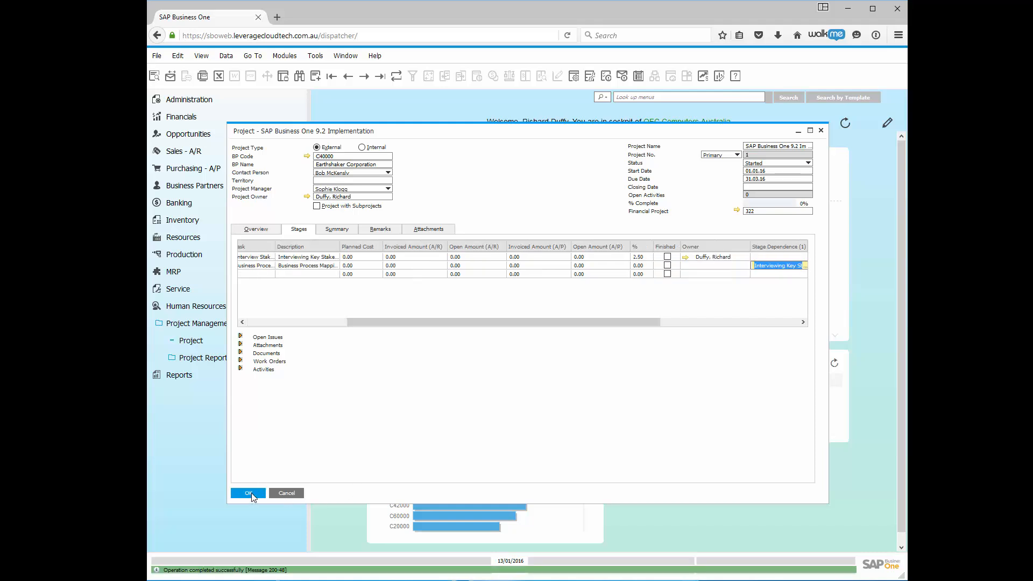
click(241, 337)
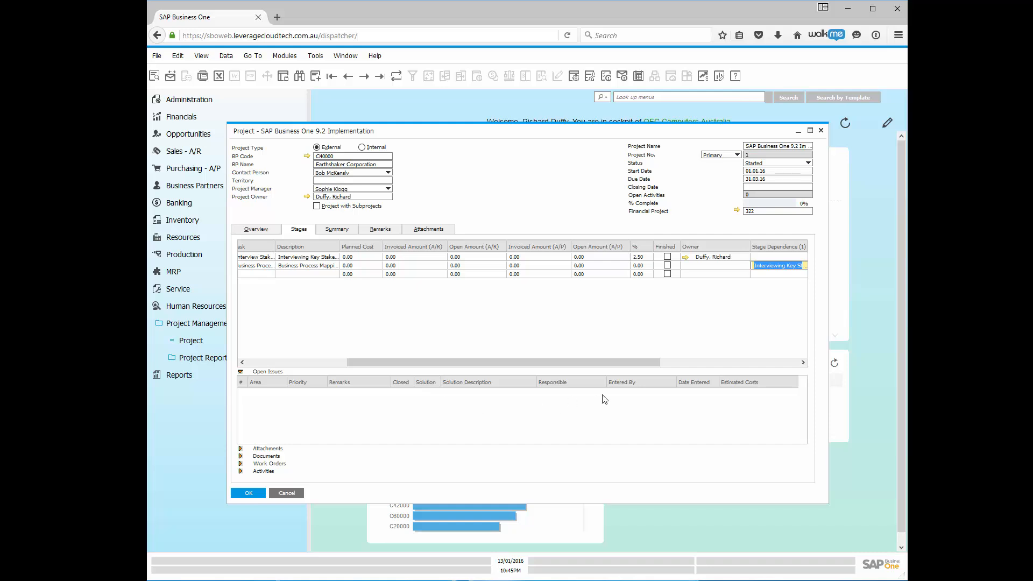
Collapse Open Issues and expand the empty Attachments section.
click(238, 371)
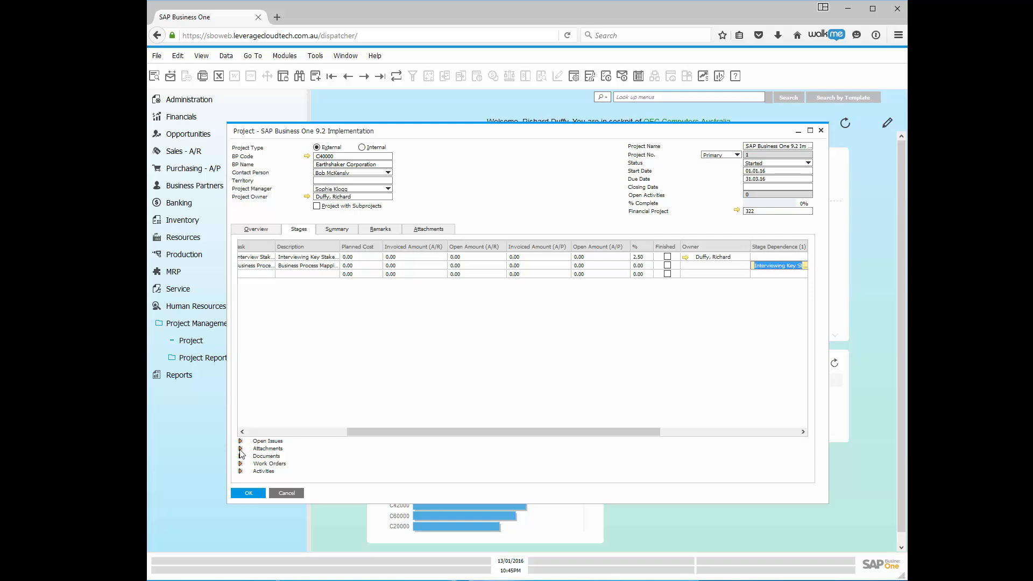
click(241, 448)
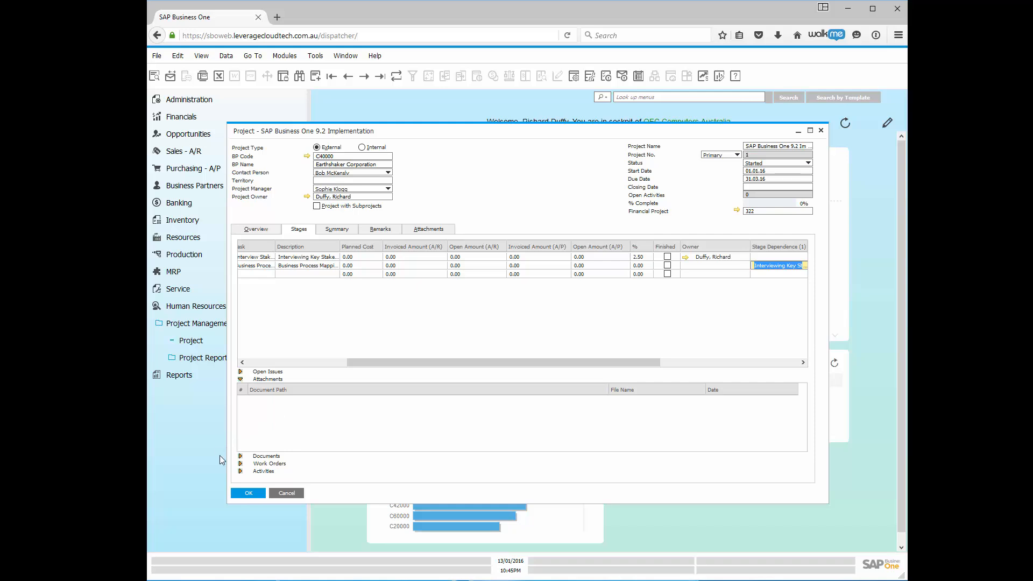
Expand the Documents section to view linked documents, then collapse the sections again.
click(241, 457)
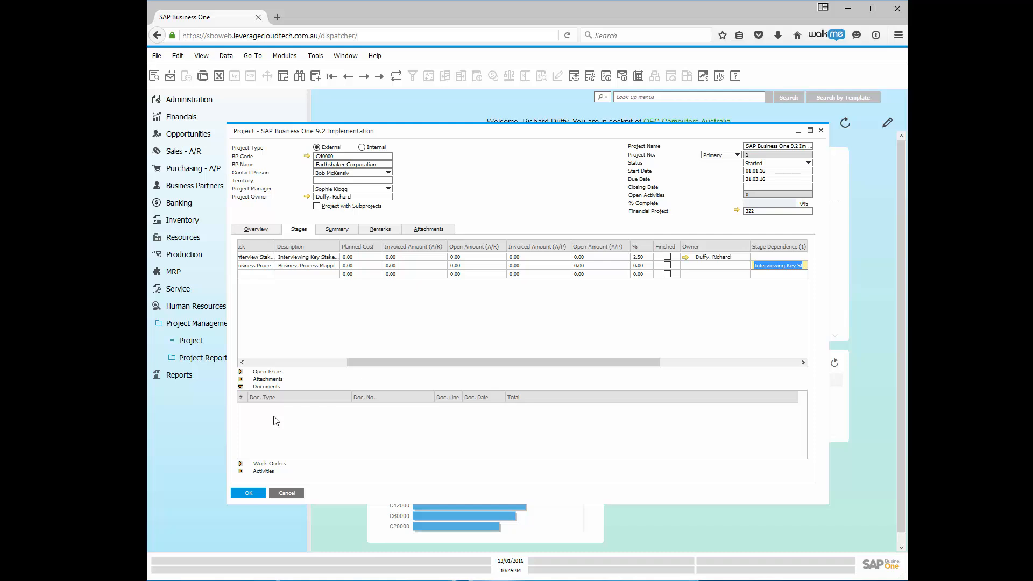
click(307, 418)
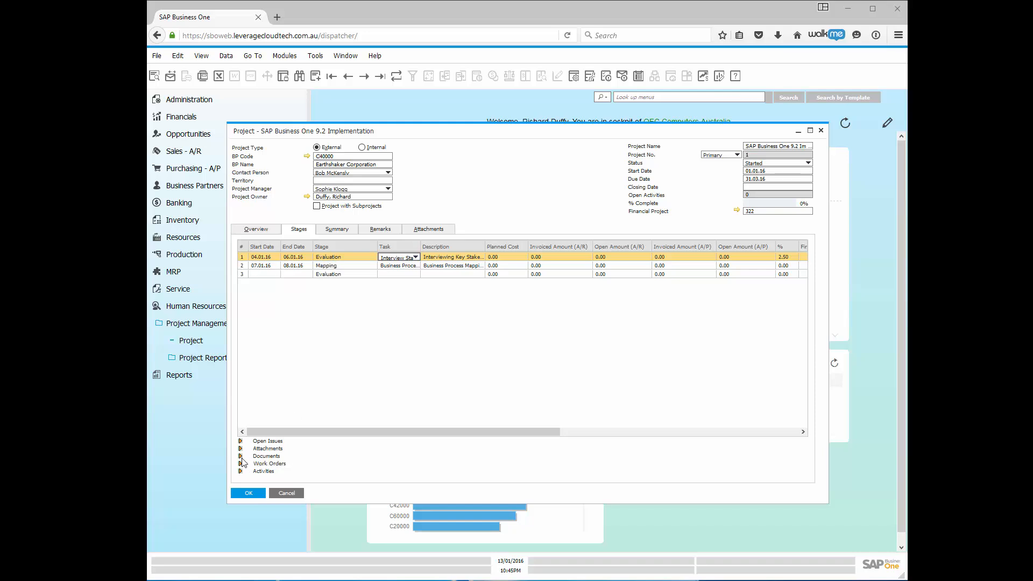
Link A/R Invoice 3 (dated 11.02.06, total 14,375.00) to the first stage's Documents.
click(254, 258)
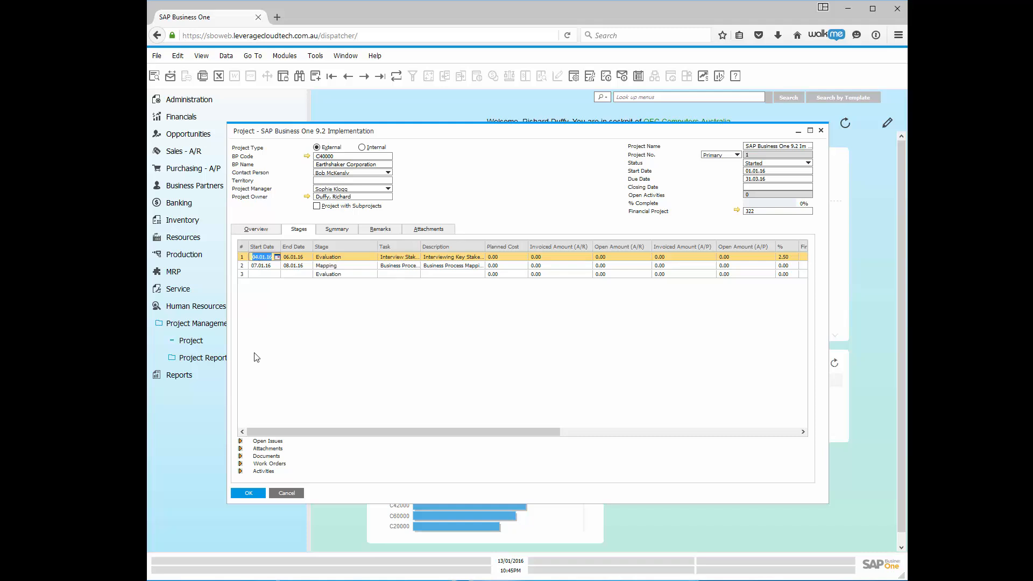
click(239, 456)
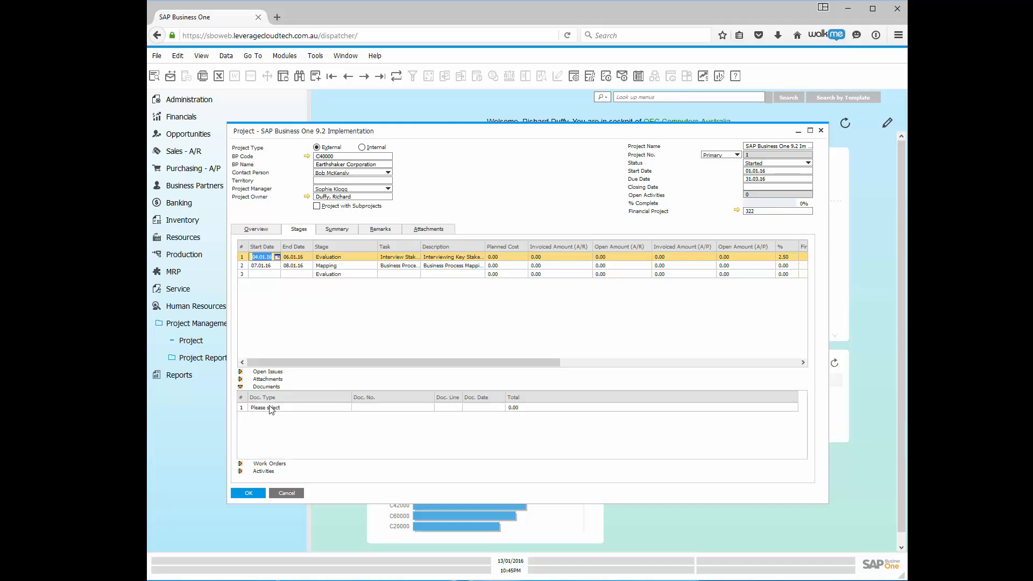
click(277, 409)
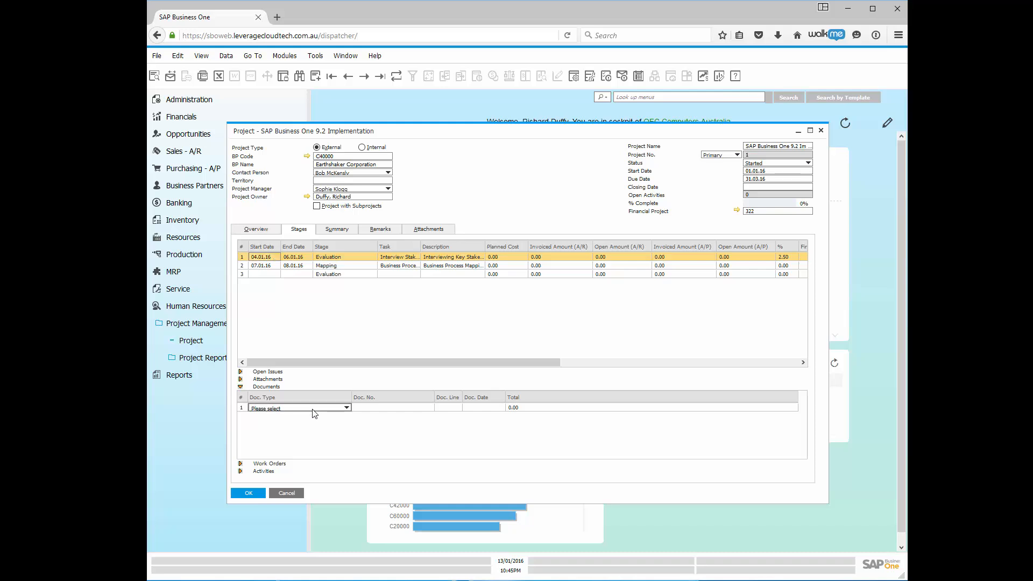
click(346, 408)
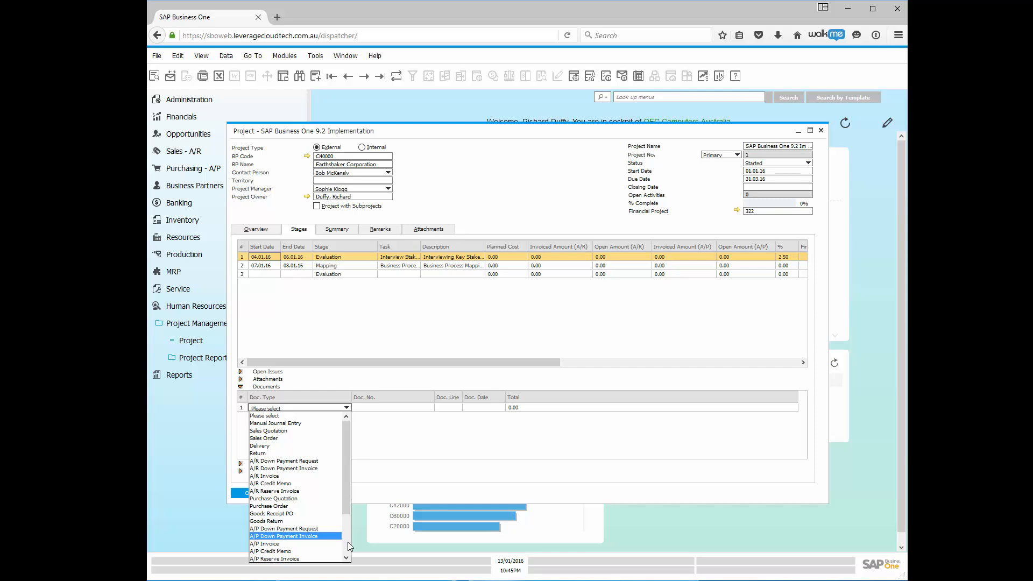
scroll(347, 548, down, 3)
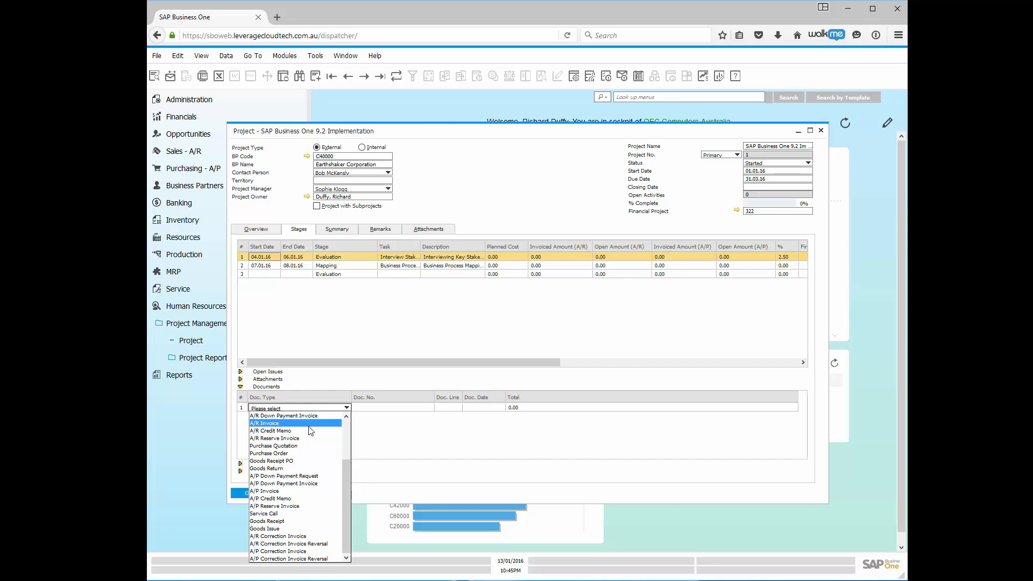
click(272, 425)
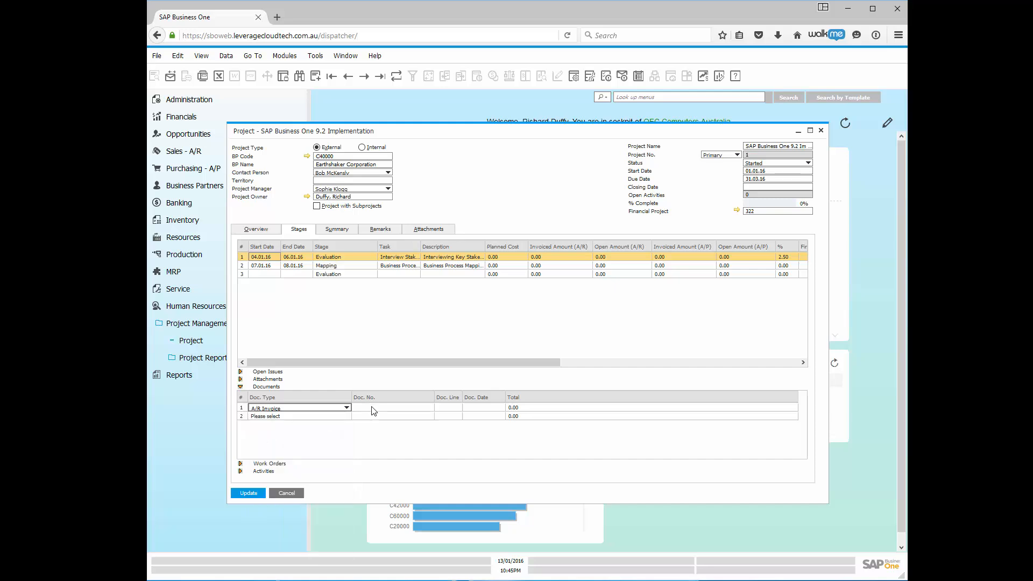
click(420, 407)
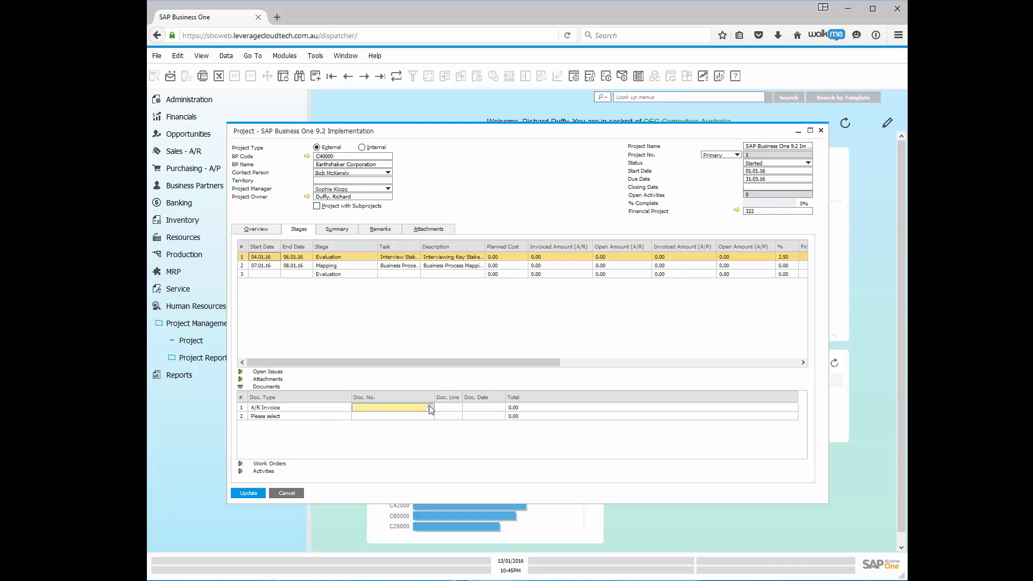
key(Tab)
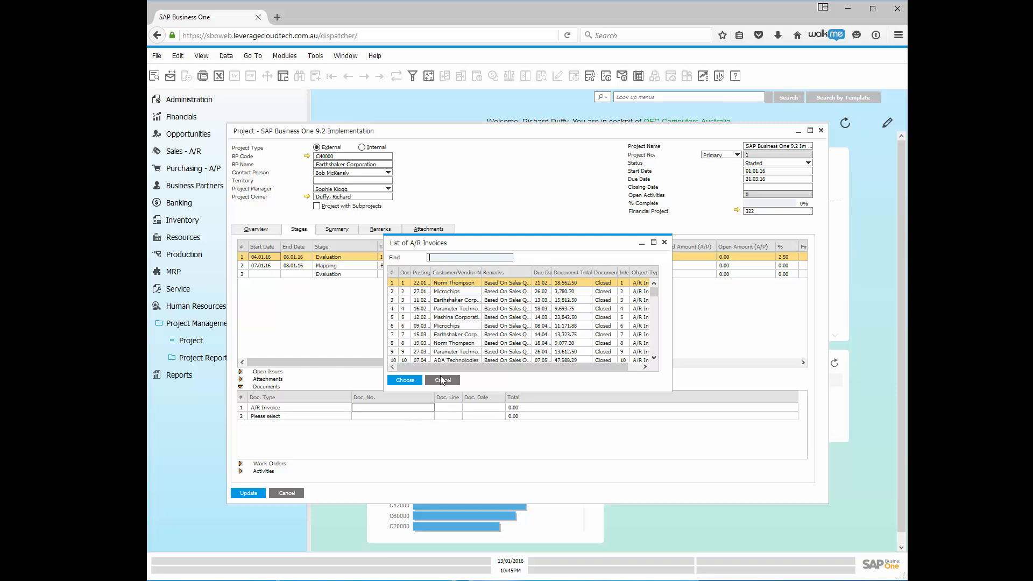
click(461, 303)
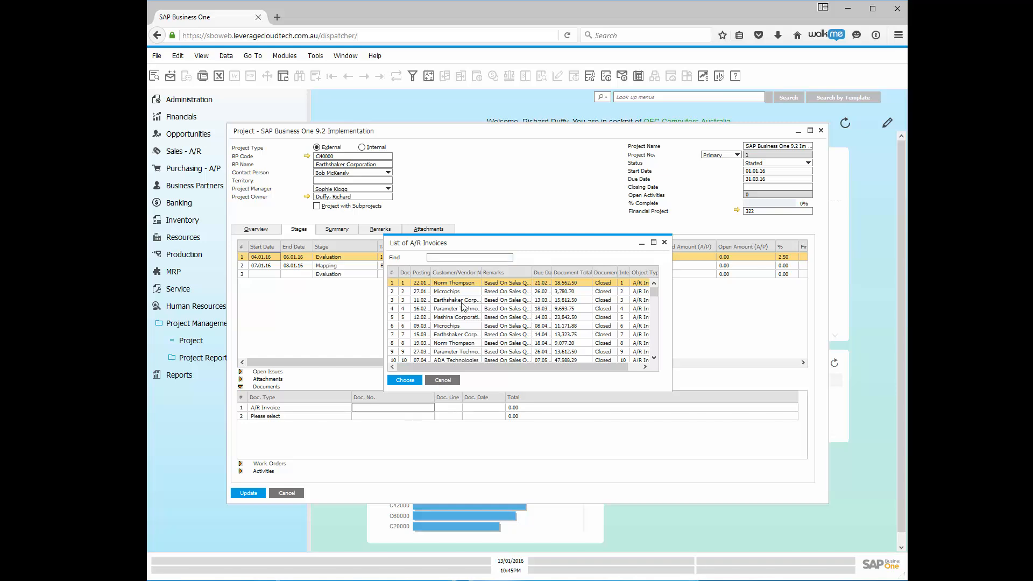
double_click(461, 303)
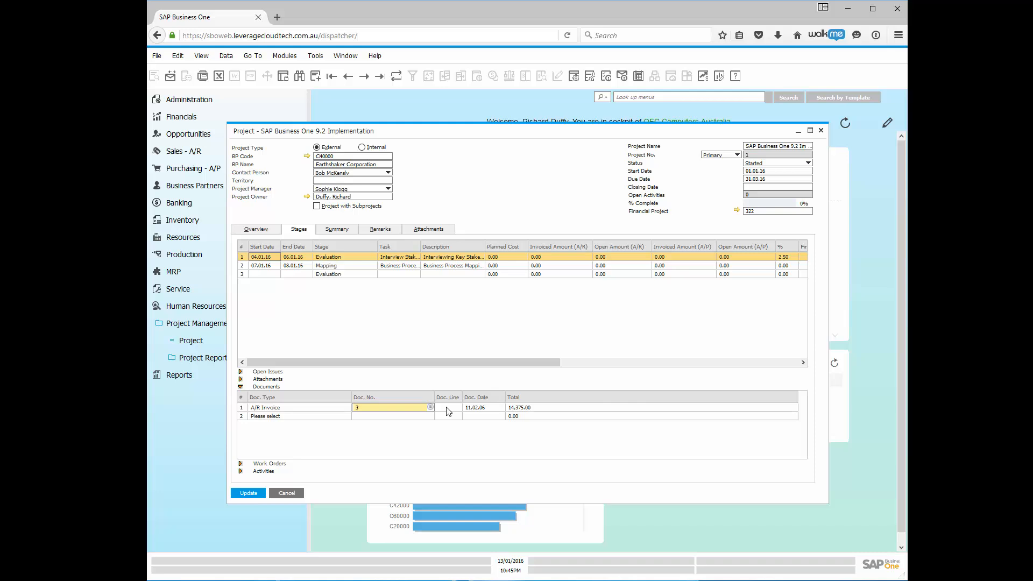
click(453, 410)
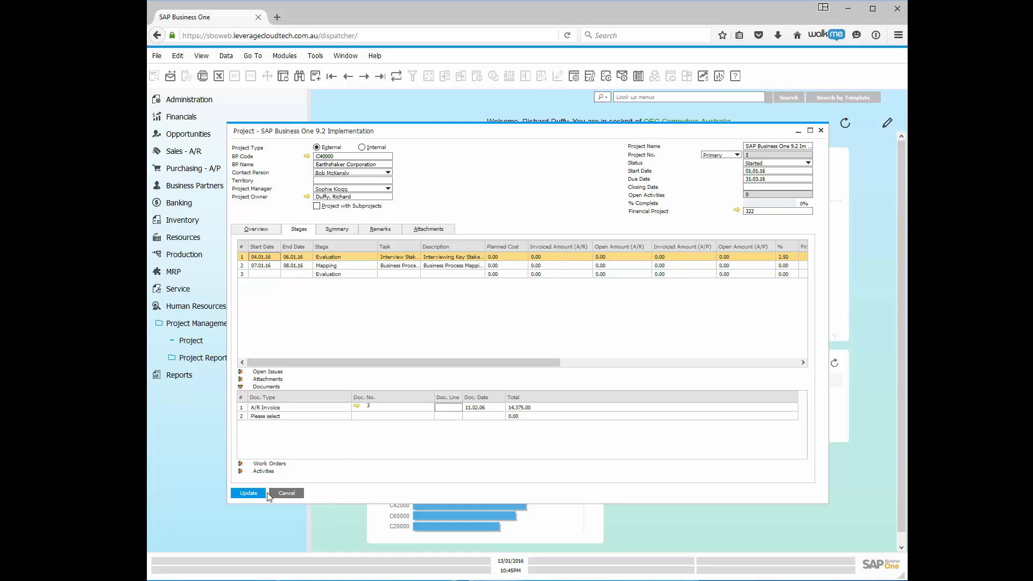
Update the project so Evaluation shows the 14,375.00 invoiced amount, and dismiss the row menu.
click(249, 494)
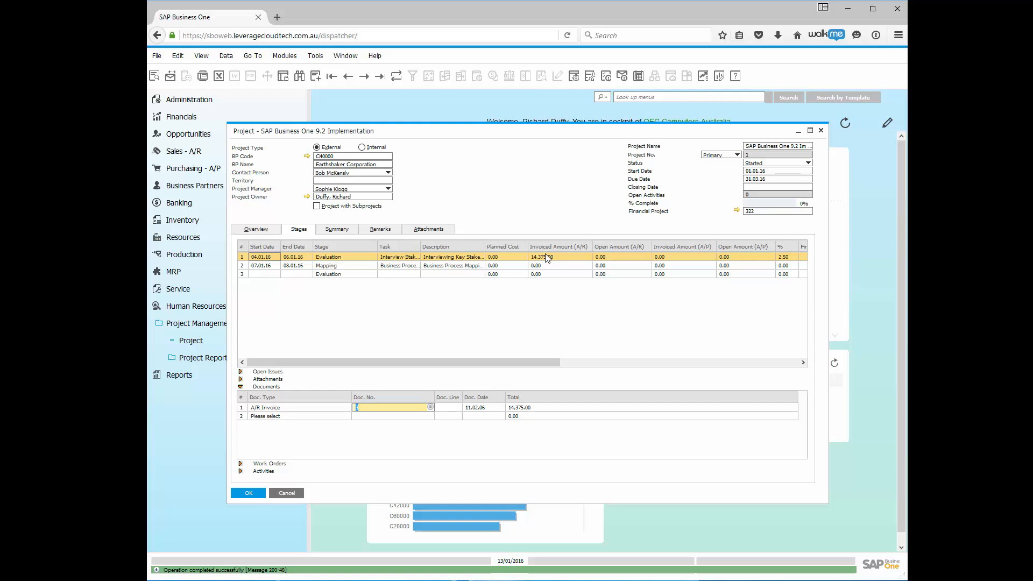
right_click(484, 408)
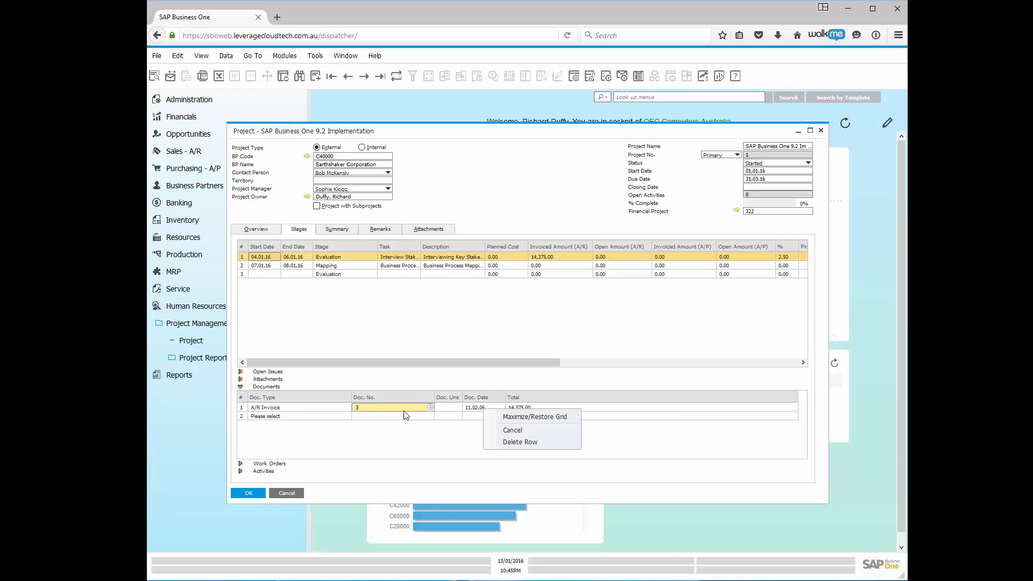
click(449, 309)
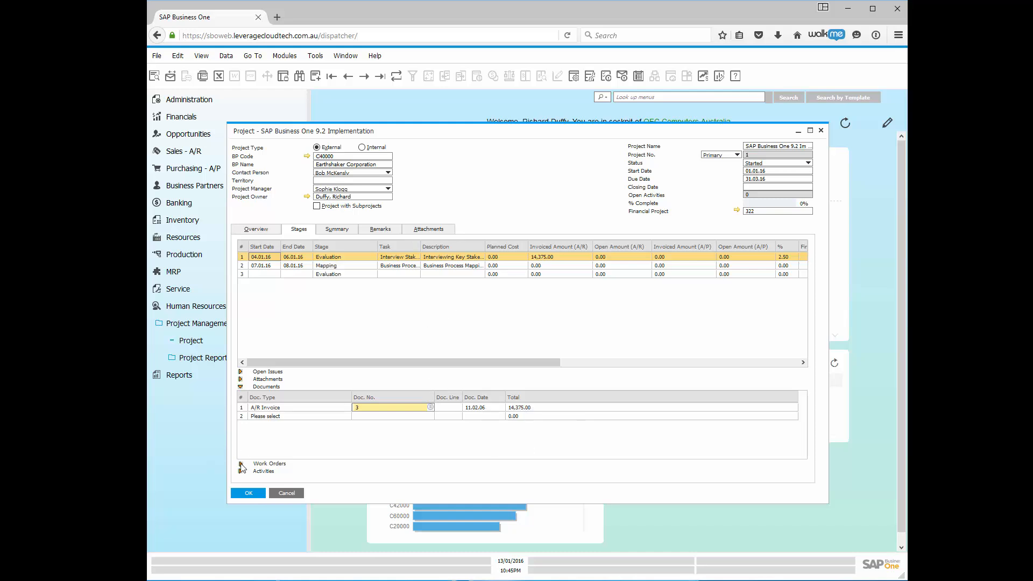
Expand Work Orders and confirm the List of Production Orders is empty.
click(241, 465)
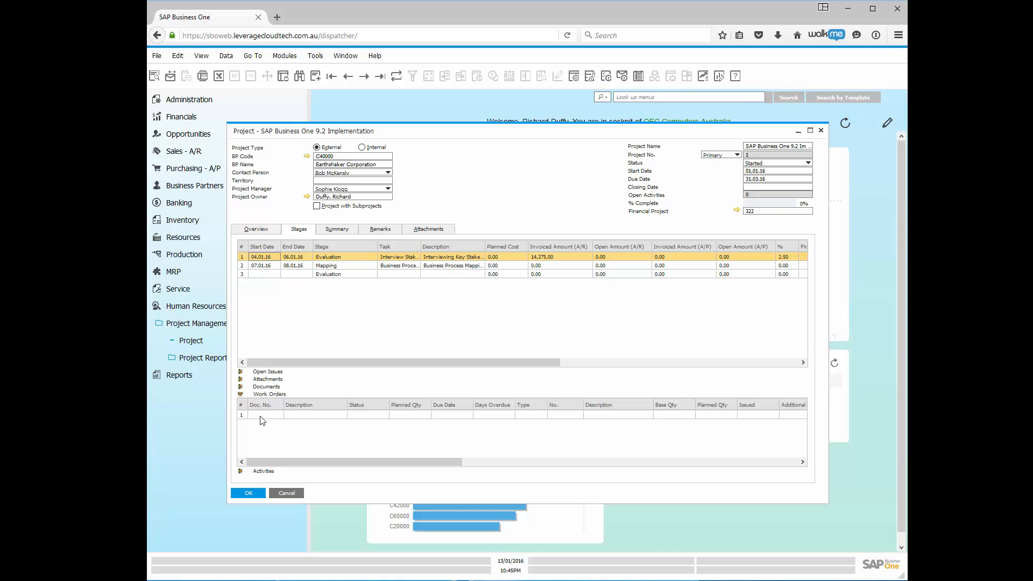
click(261, 416)
click(280, 415)
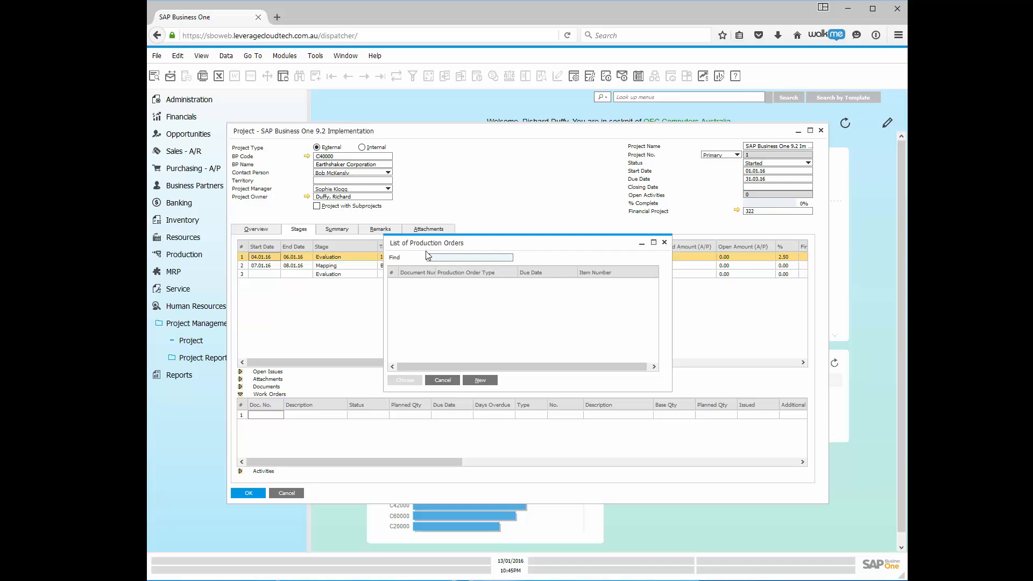
click(447, 381)
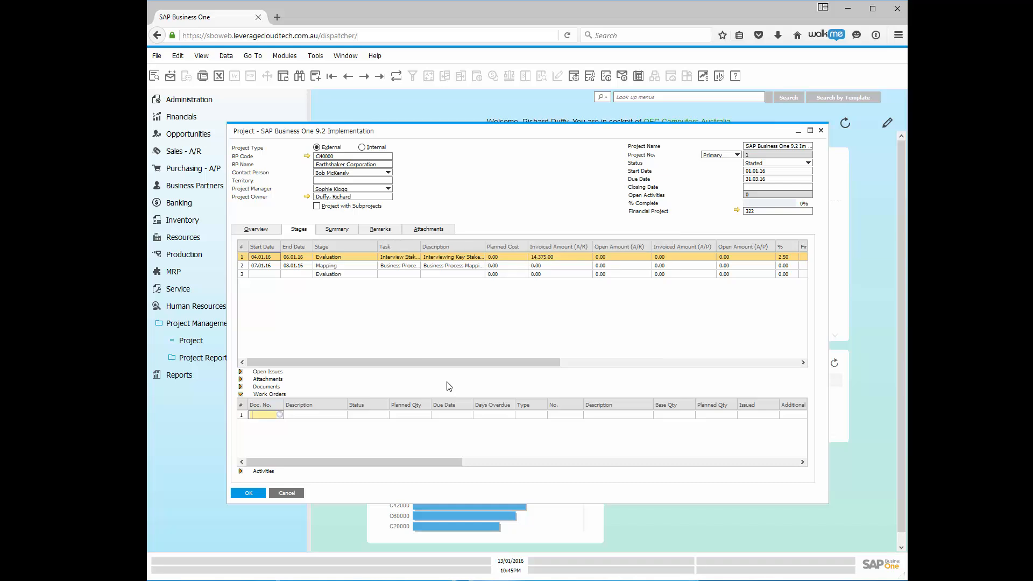
Expand Activities, check the List of Activities, then close the Project form with OK.
click(241, 471)
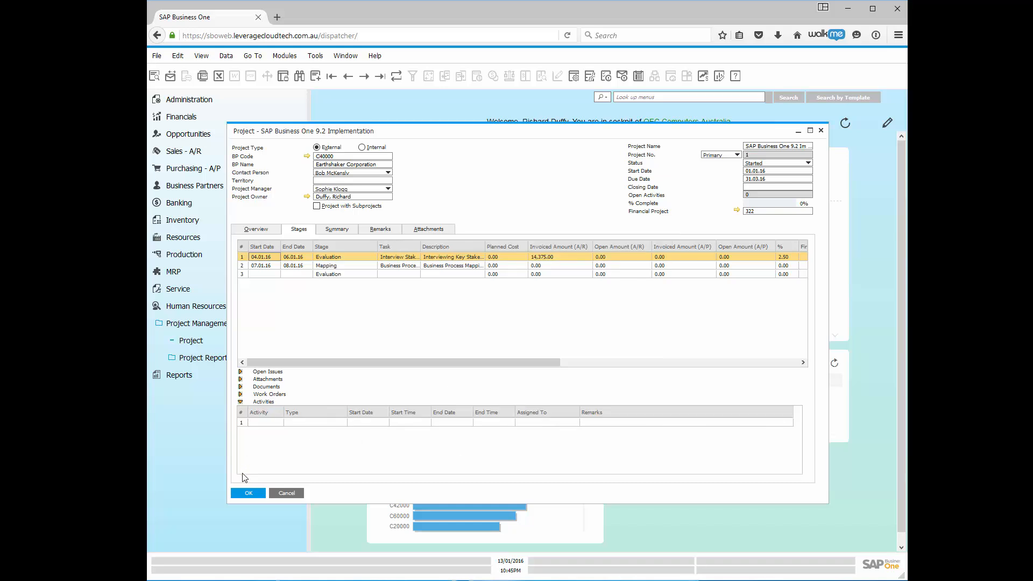
click(271, 425)
click(279, 424)
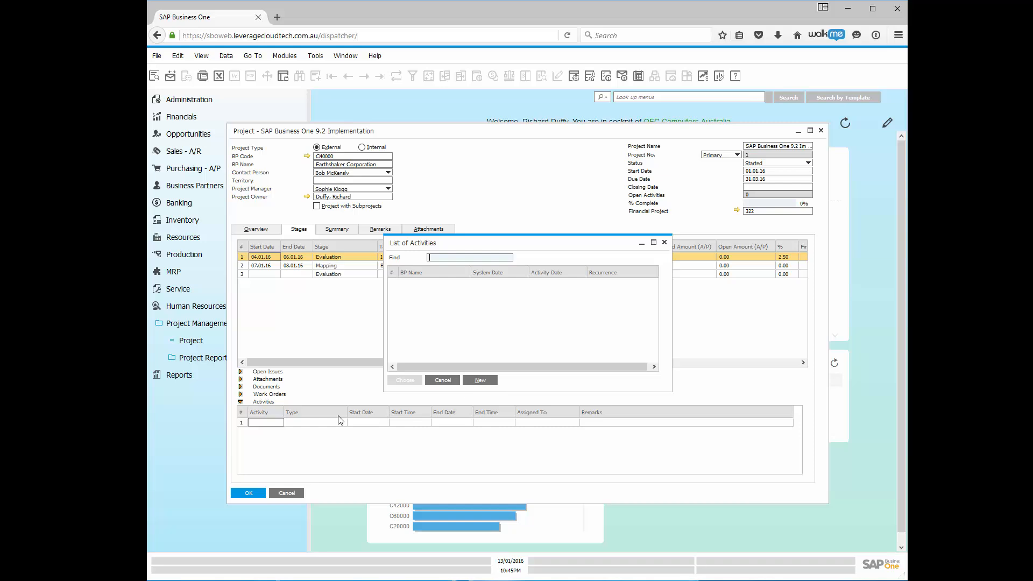
click(665, 243)
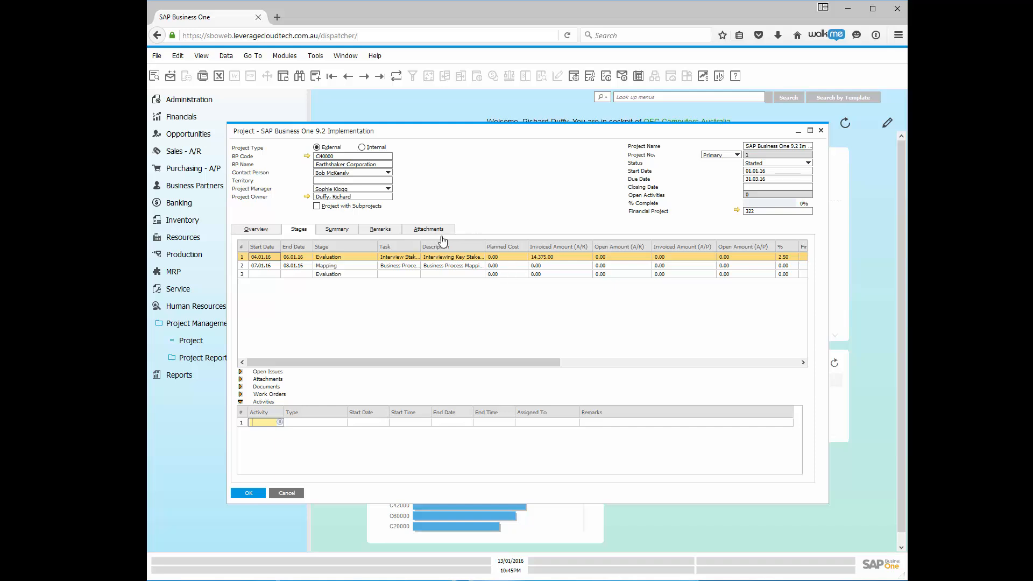
click(249, 494)
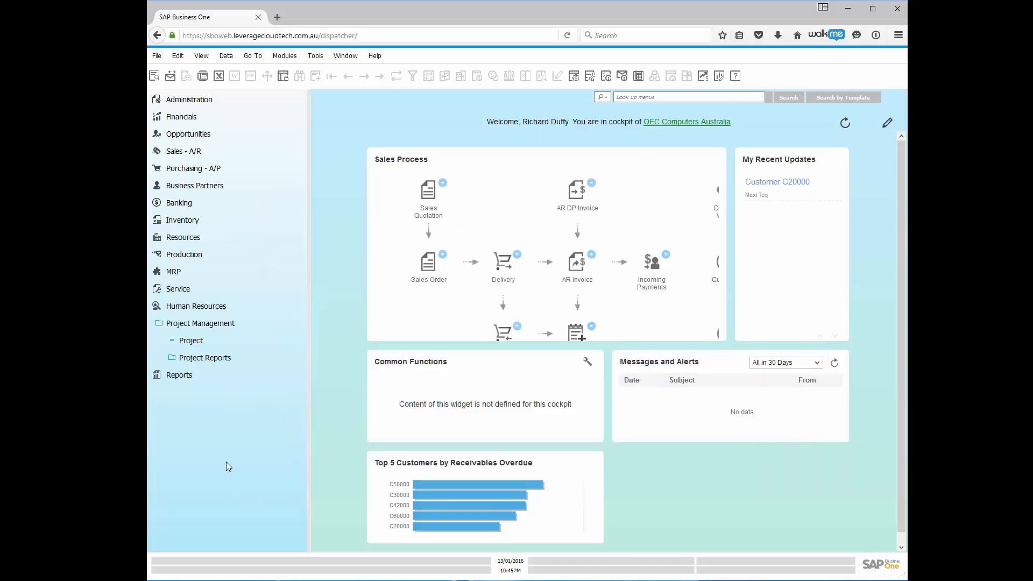
Open Stage Analysis criteria with Start Date 01.01.16 to 31.01.16 and Project Stage ticked.
click(224, 358)
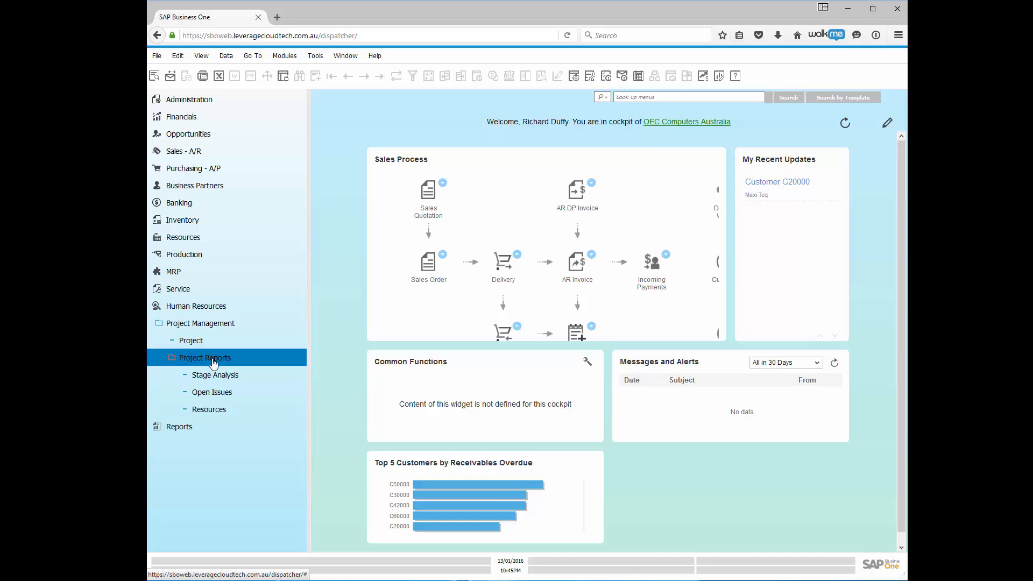
click(217, 376)
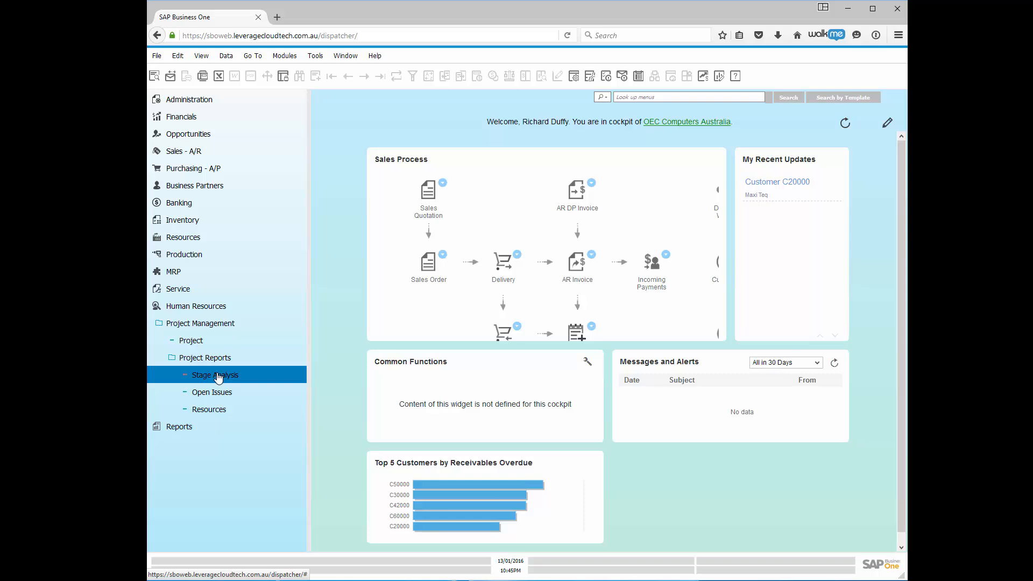
click(217, 399)
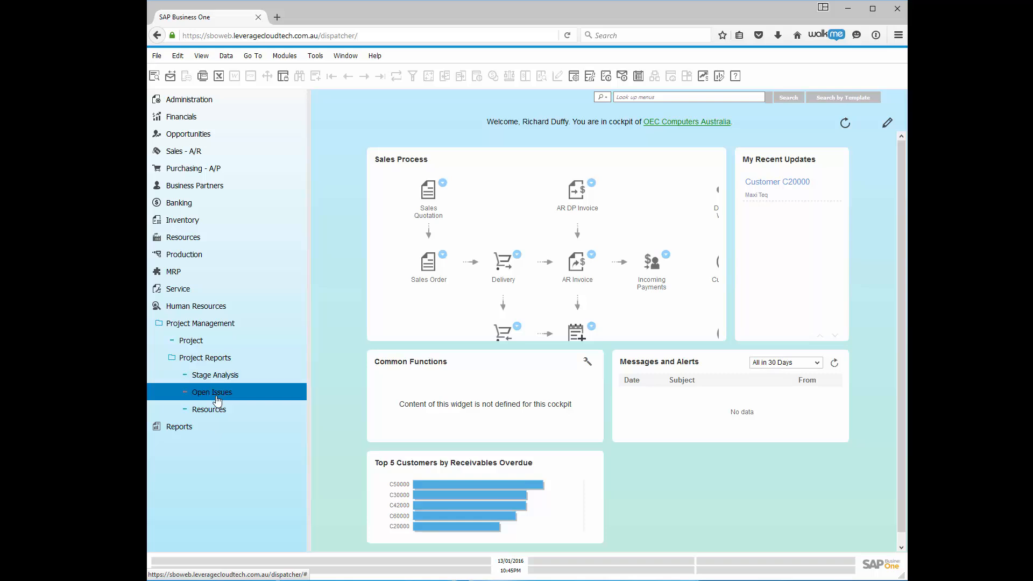
click(214, 410)
click(216, 386)
double_click(215, 375)
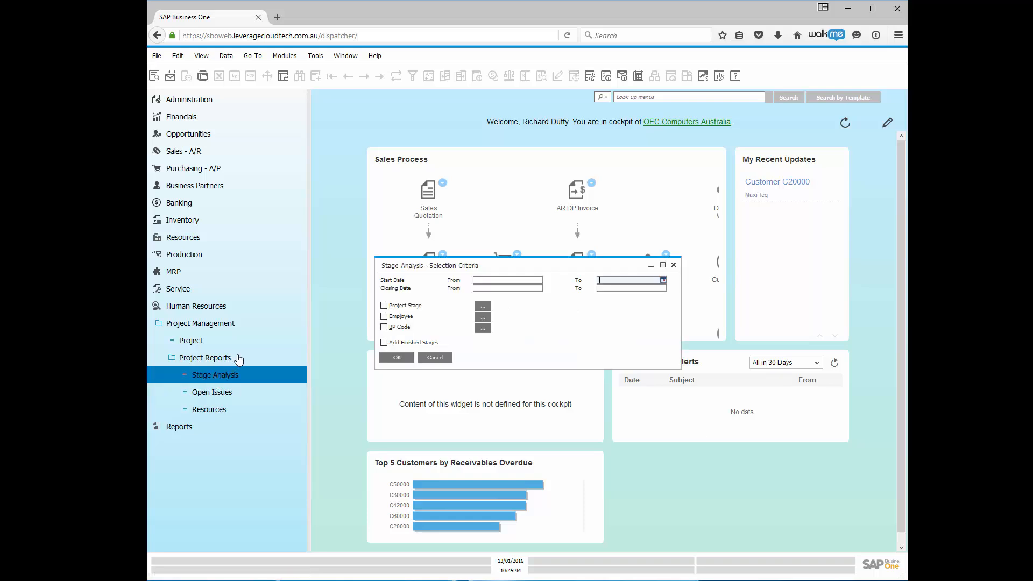
click(223, 325)
click(279, 342)
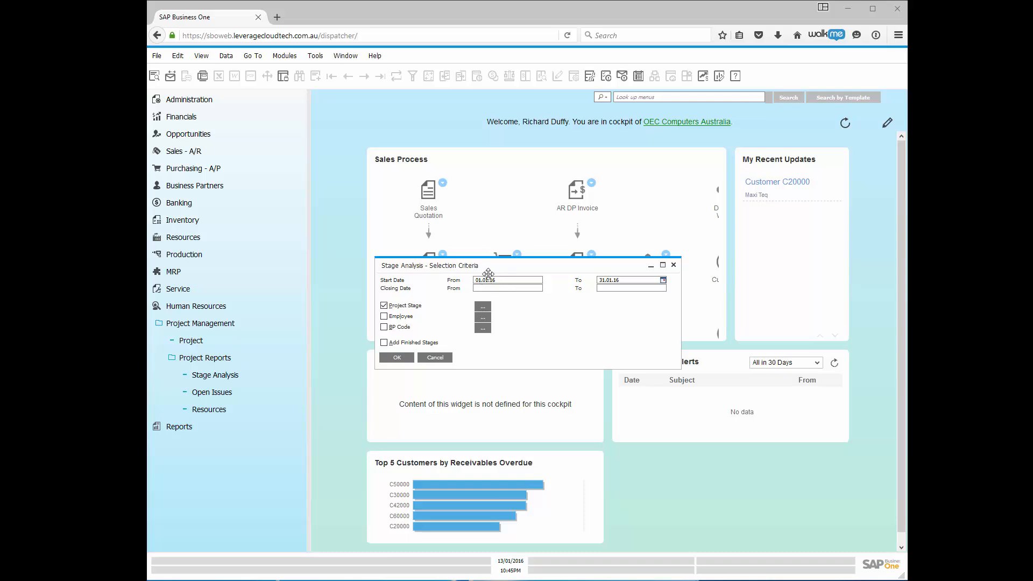
Choose only the Evaluation project stage and tick Add Finished Stages.
click(480, 306)
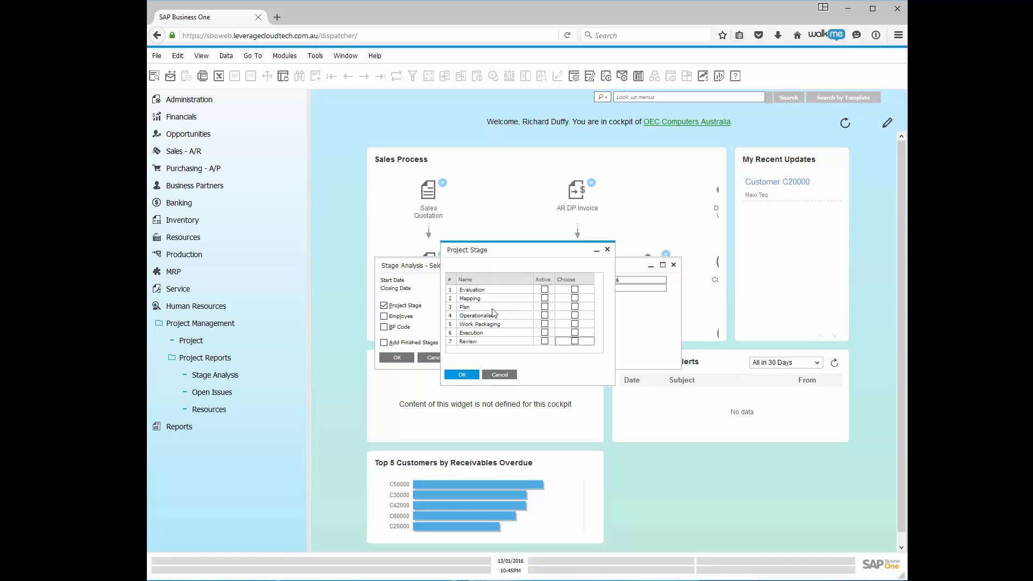
click(575, 291)
click(462, 375)
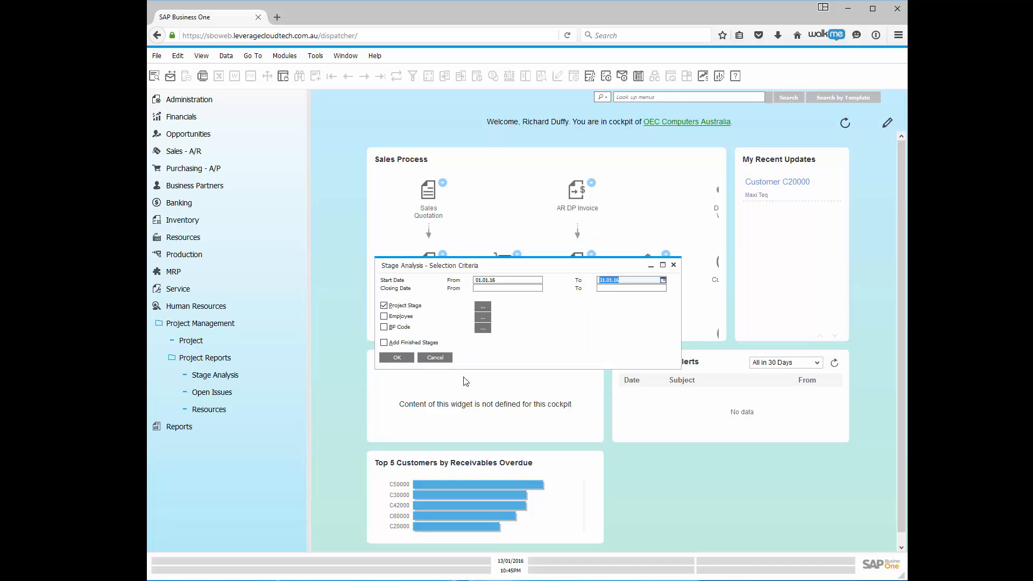
click(384, 343)
Run the Stage Analysis report, review the project 1 row, and close the results.
click(396, 357)
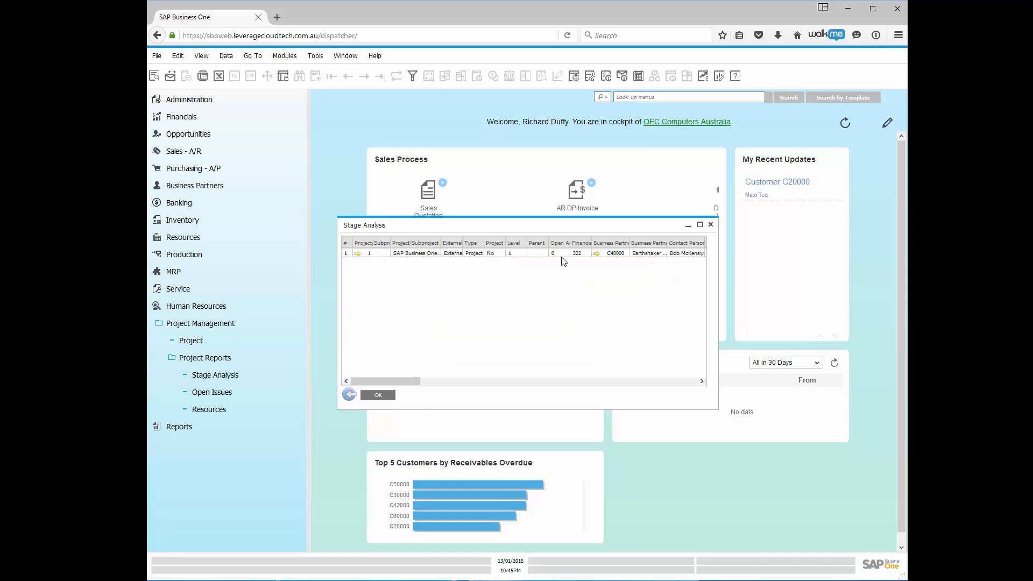
click(376, 396)
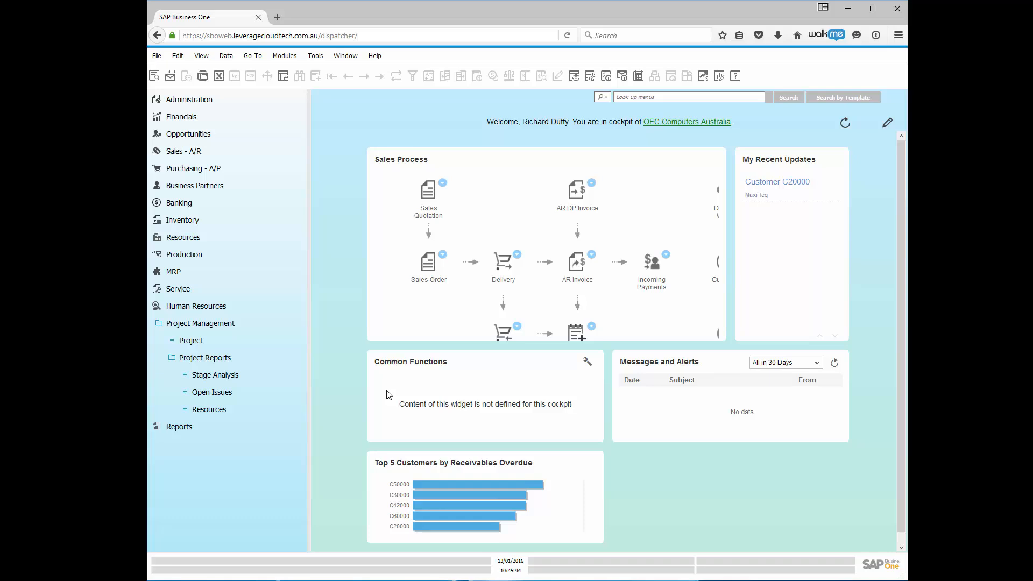
Open a new Project form for project no. 2 and set its type to Internal.
click(191, 342)
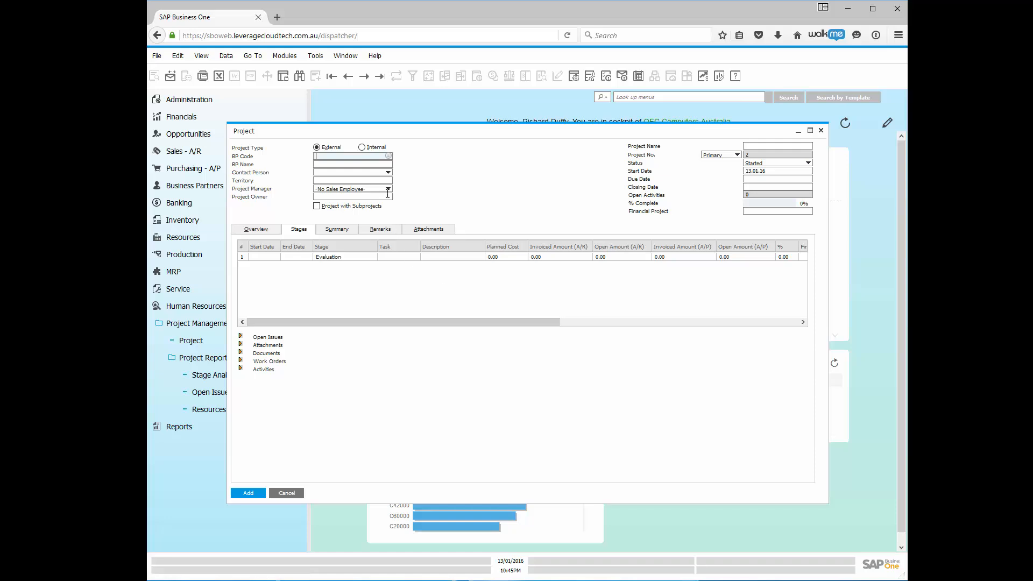
click(370, 149)
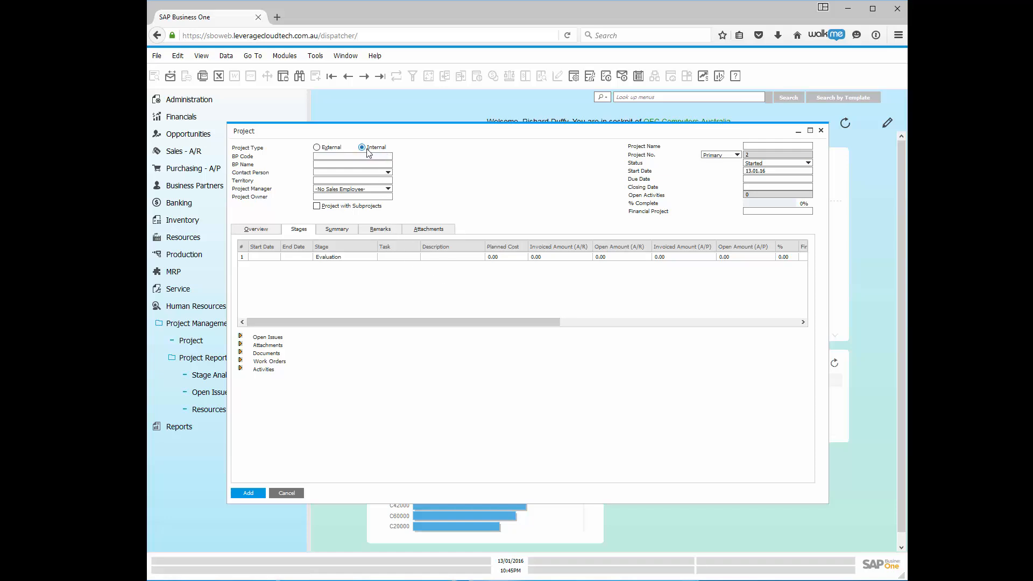